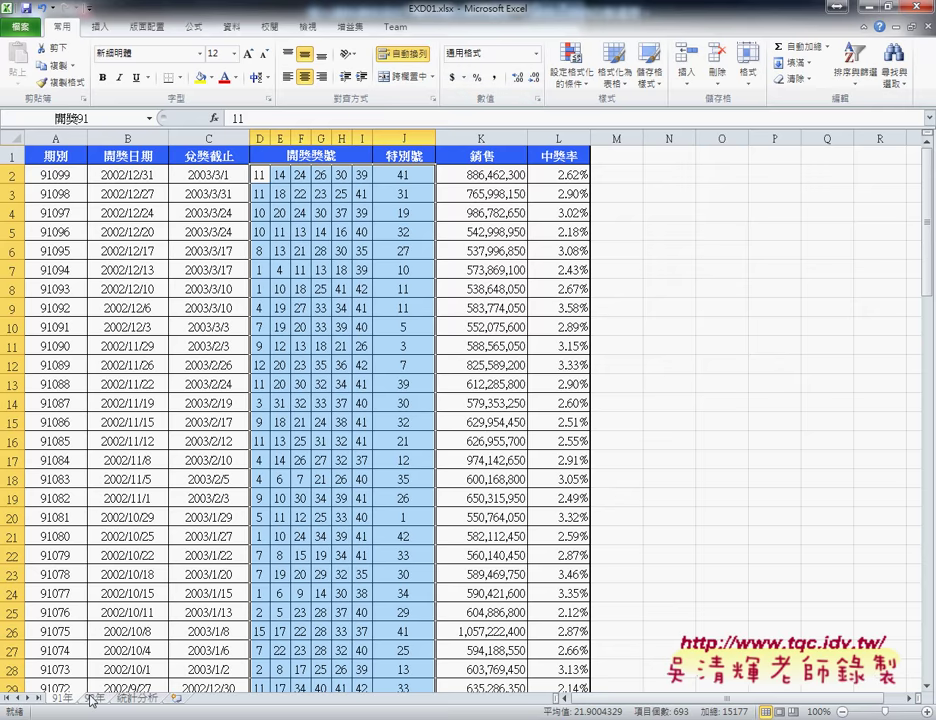
- On the 統計分析 sheet, check the formulas behind the 693 total and number 1's count
key(ctrl+Page_Down)
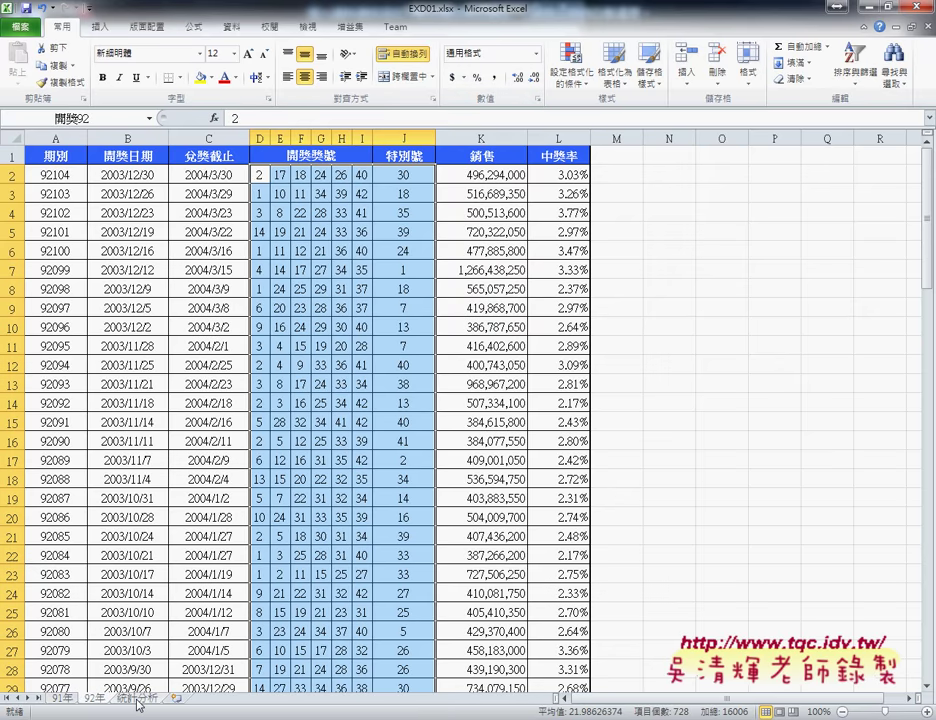
click(139, 703)
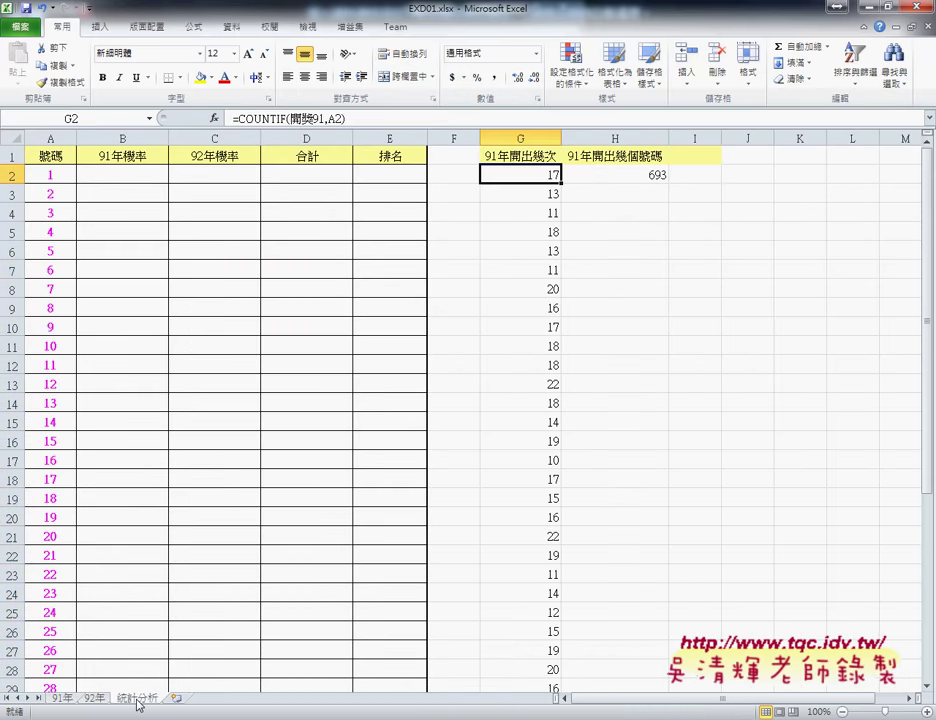
click(578, 174)
click(485, 175)
- On the 91年 sheet, mark number 1 in D7:D8 and review records to row 100
click(62, 698)
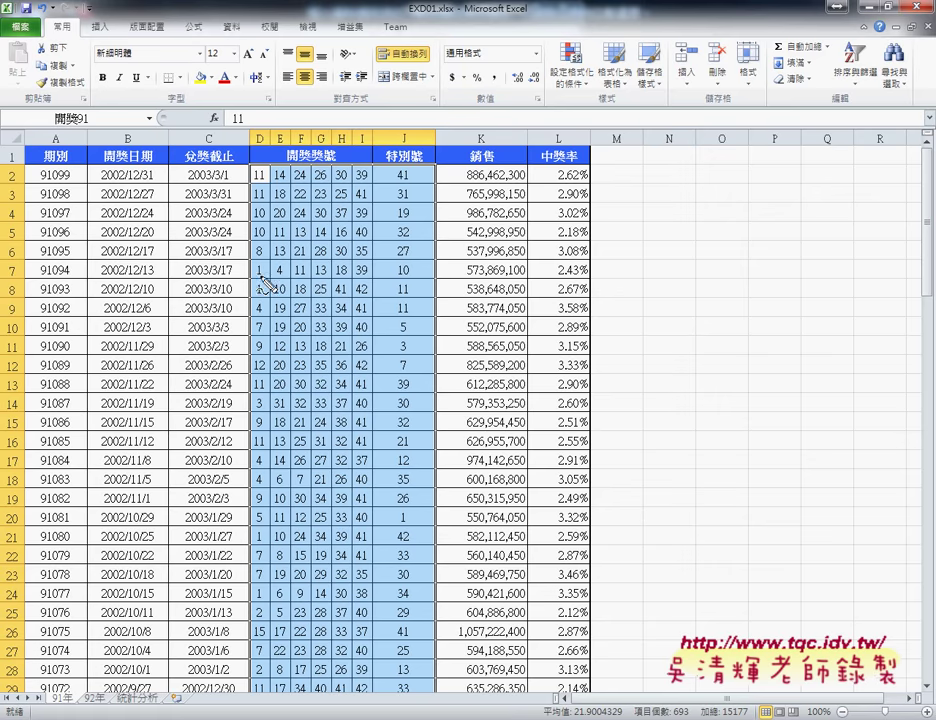
mouse_move(266, 264)
mouse_down()
mouse_move(253, 266)
mouse_move(268, 298)
mouse_up()
scroll(304, 298, down, 5)
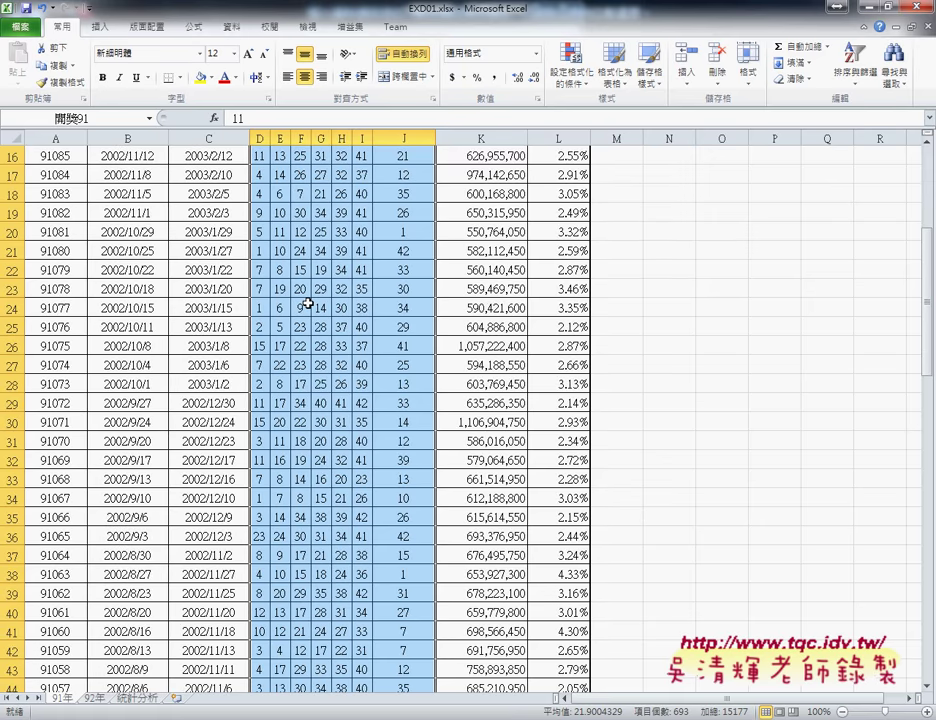
scroll(308, 302, down, 1)
scroll(308, 302, down, 3)
scroll(305, 338, down, 3)
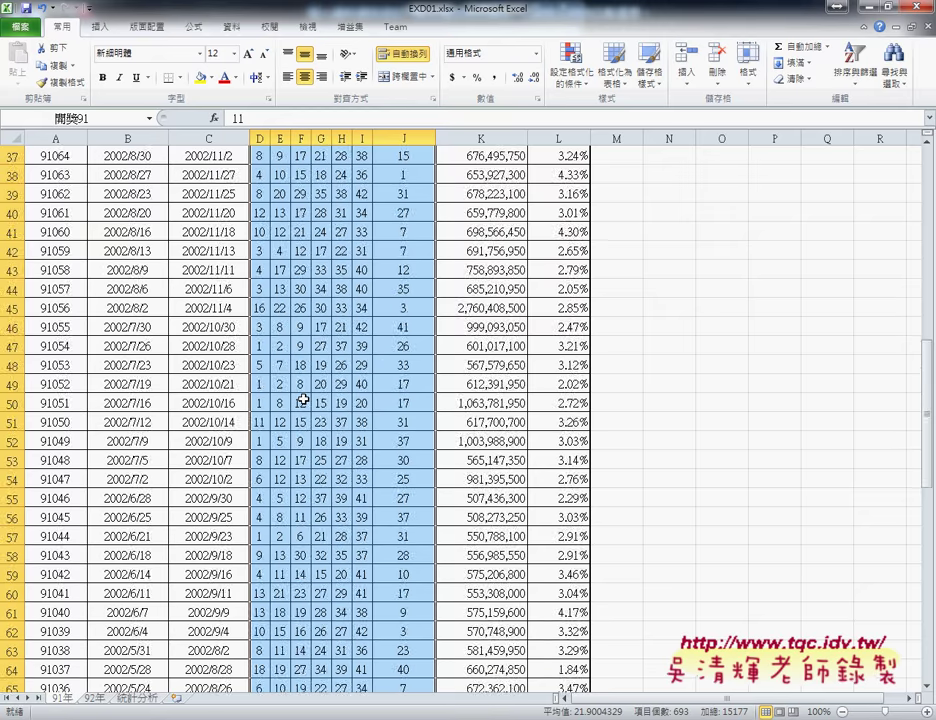
scroll(303, 400, down, 3)
scroll(305, 374, down, 5)
scroll(303, 401, down, 3)
scroll(303, 349, down, 2)
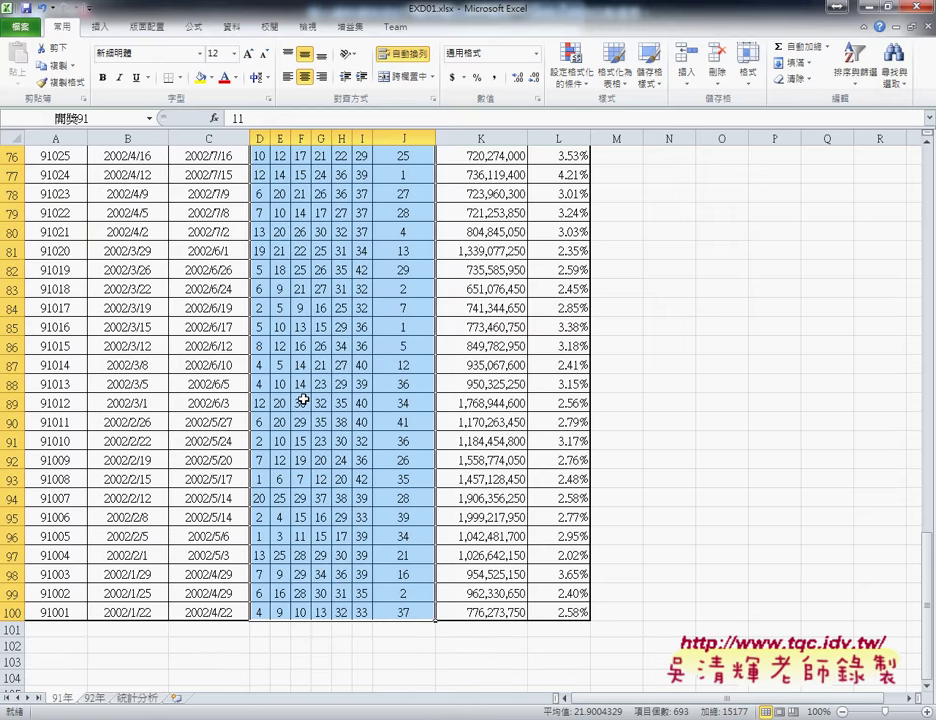
click(137, 698)
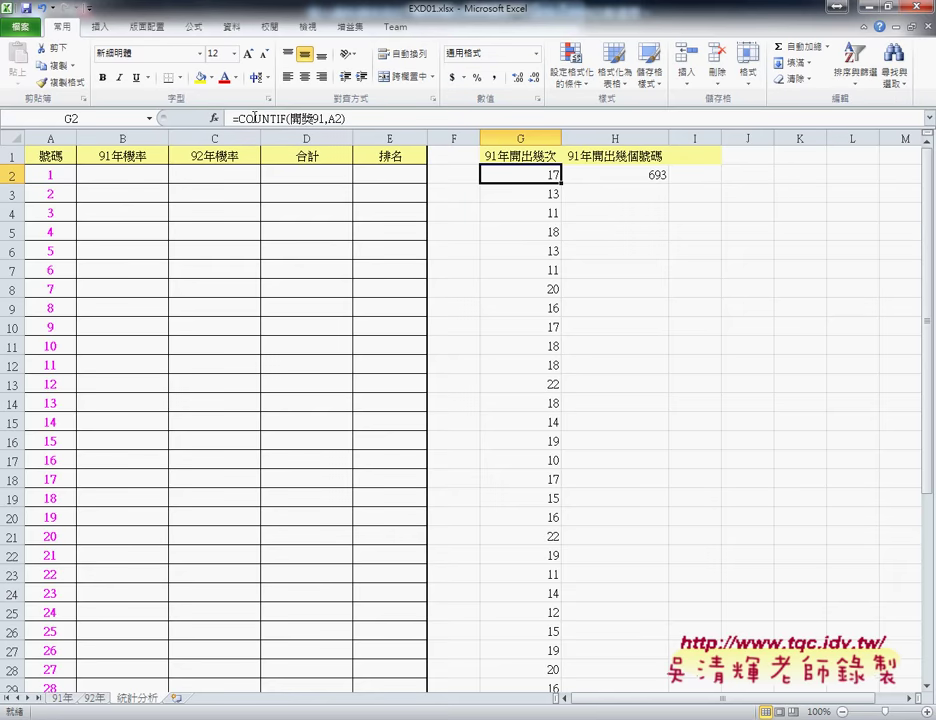
click(213, 119)
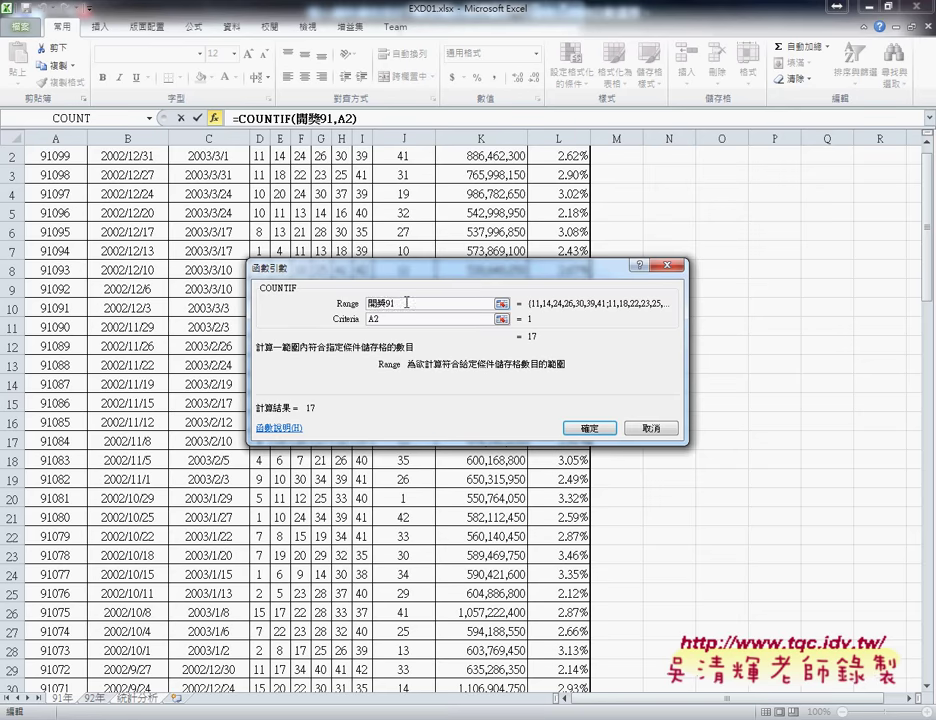
key(BackSpace)
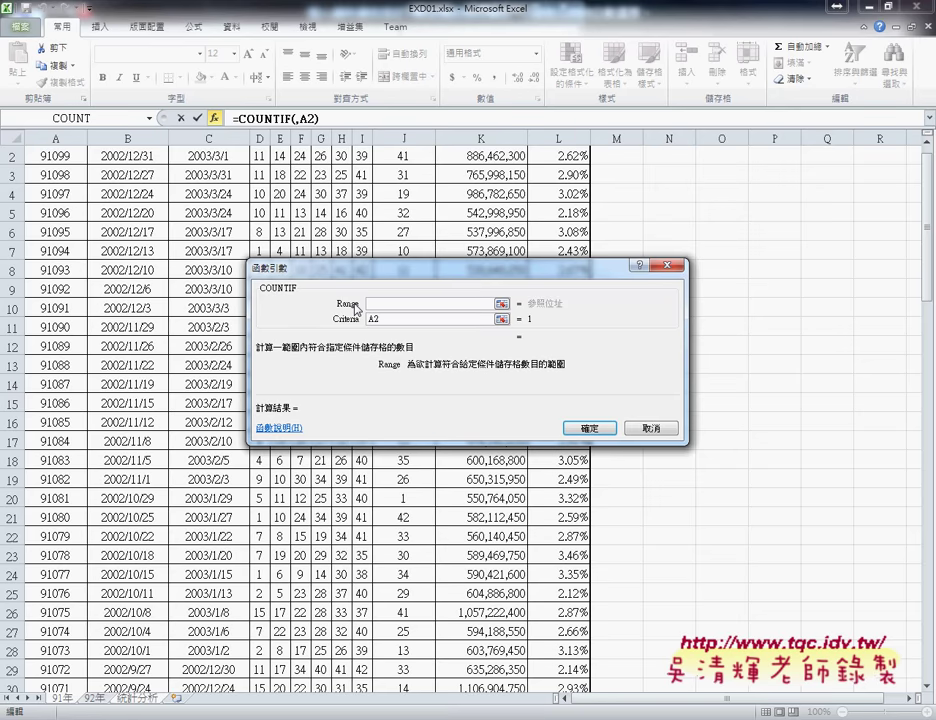
key(F3)
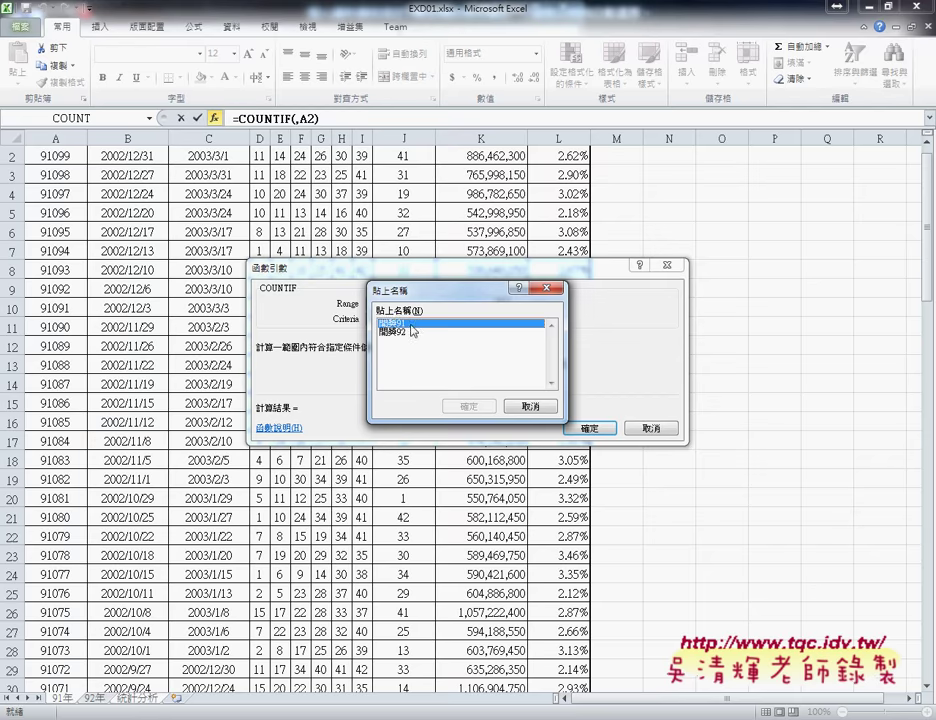
click(466, 406)
click(345, 321)
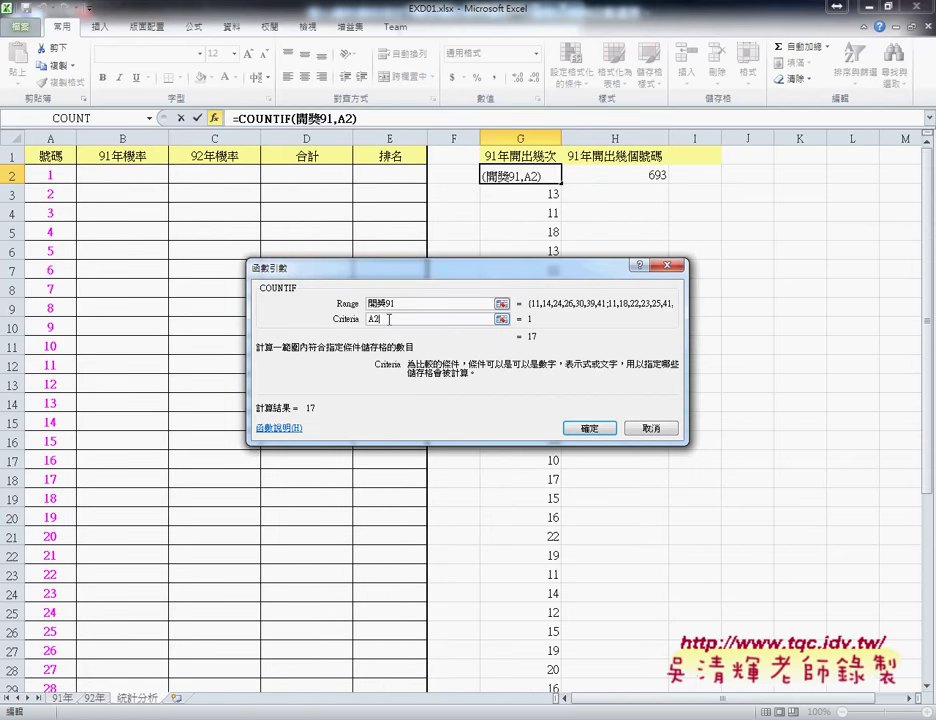
key(BackSpace)
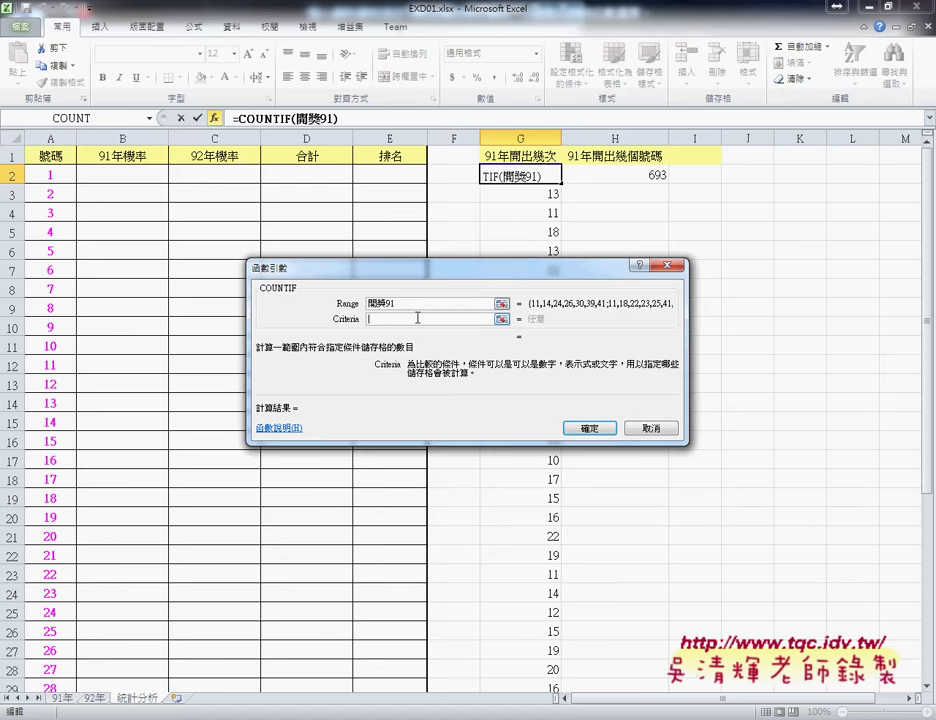
text(1)
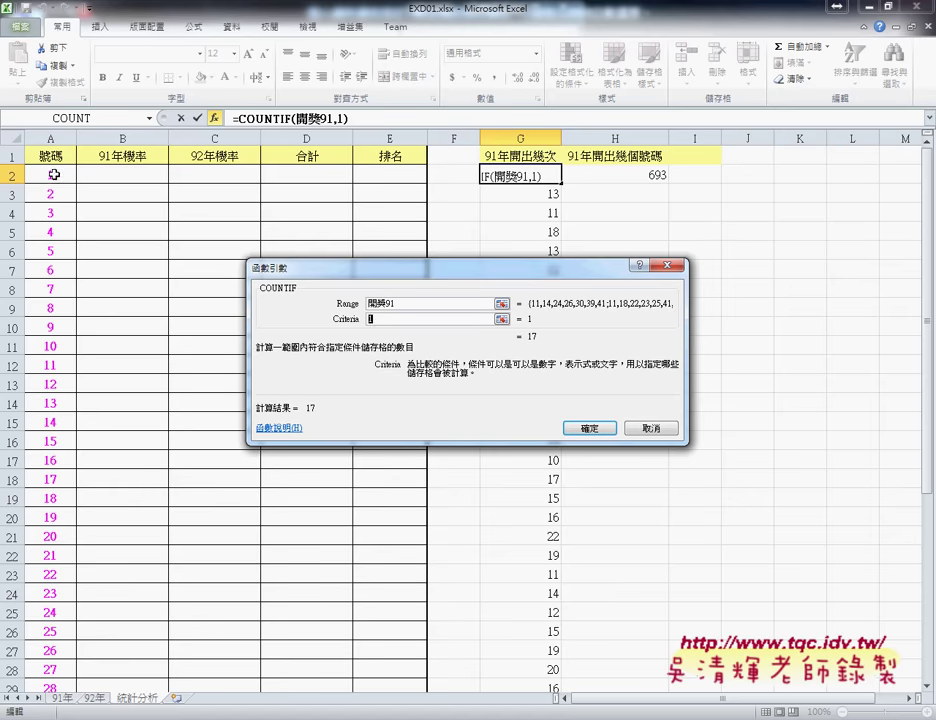
click(50, 175)
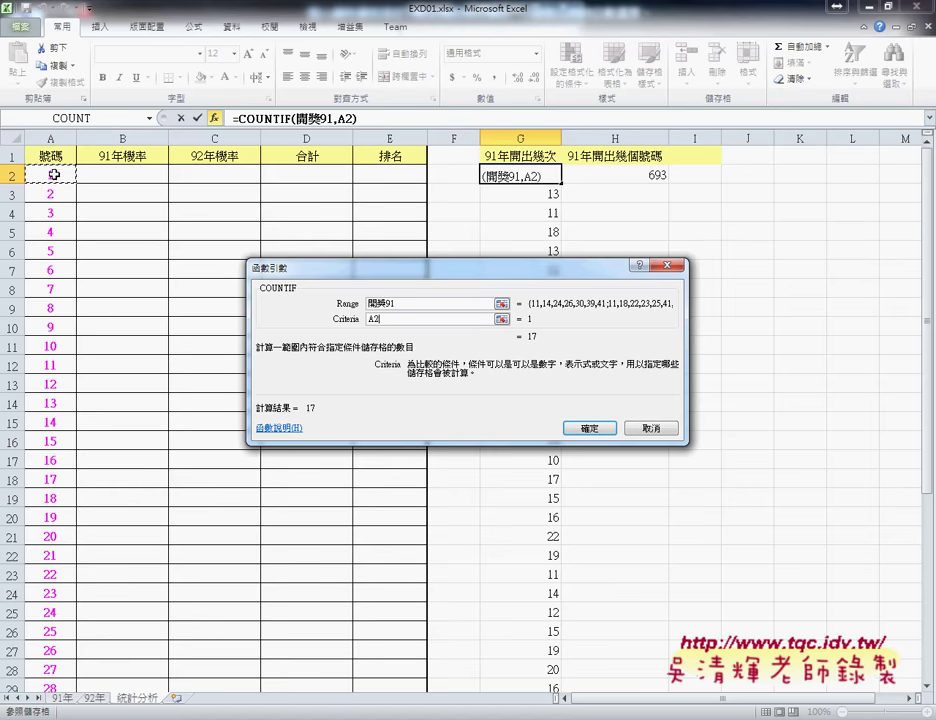
click(587, 428)
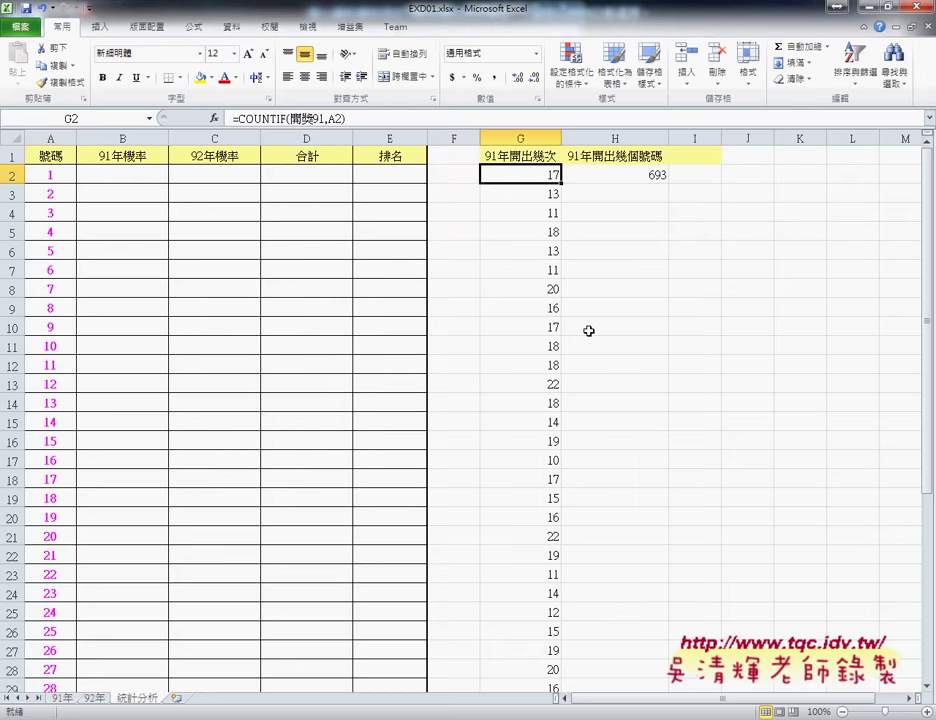
click(541, 192)
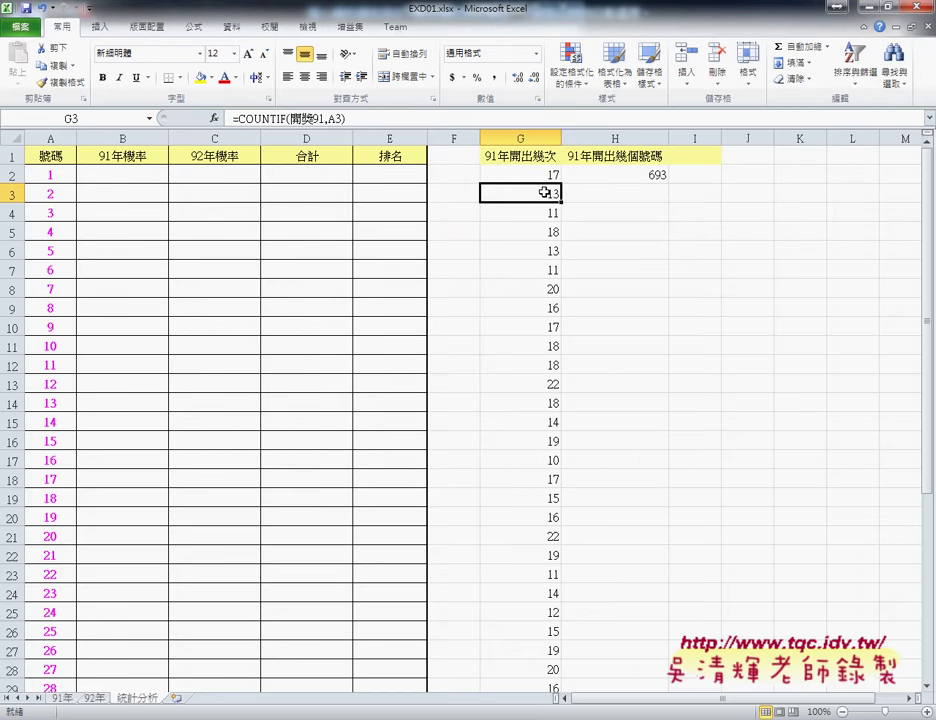
click(491, 176)
click(548, 190)
click(534, 213)
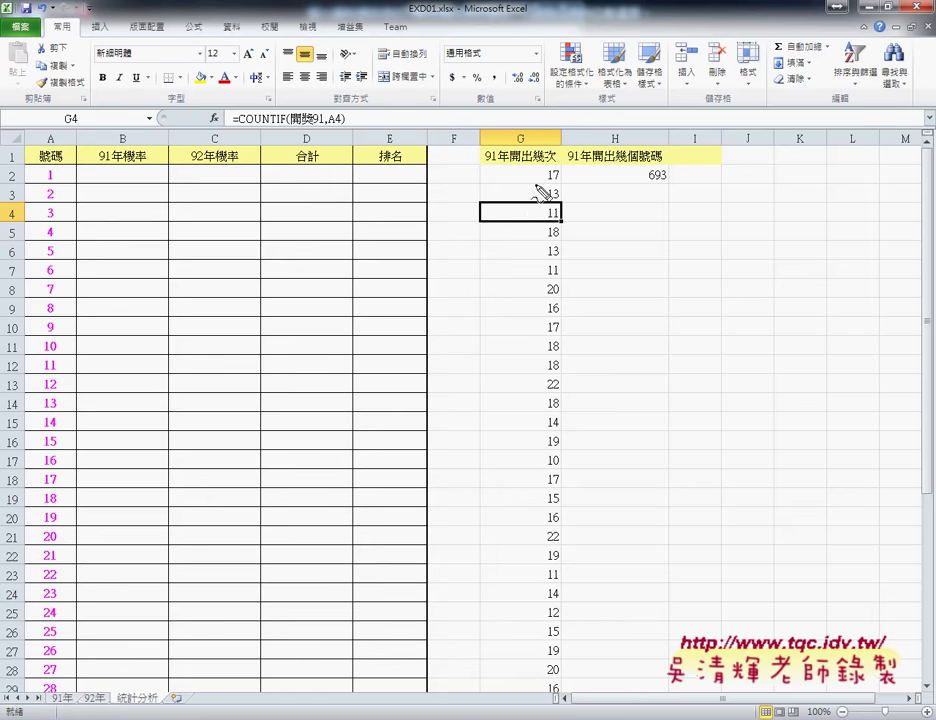
drag(541, 183, 559, 181)
mouse_move(543, 201)
mouse_down()
mouse_move(560, 200)
mouse_move(561, 219)
mouse_up()
drag(234, 125, 288, 122)
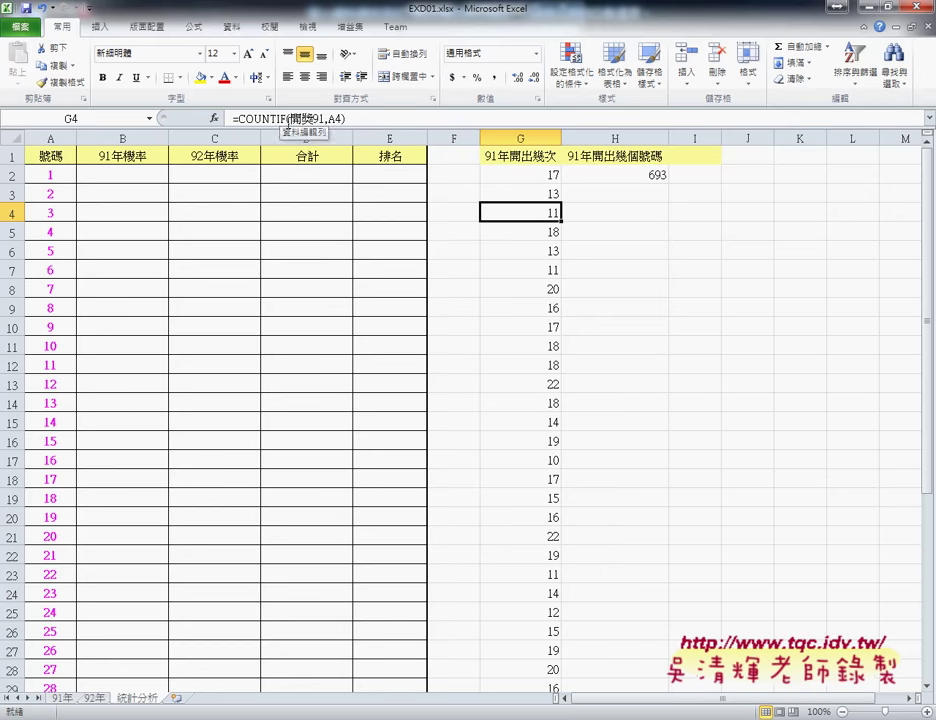
click(618, 174)
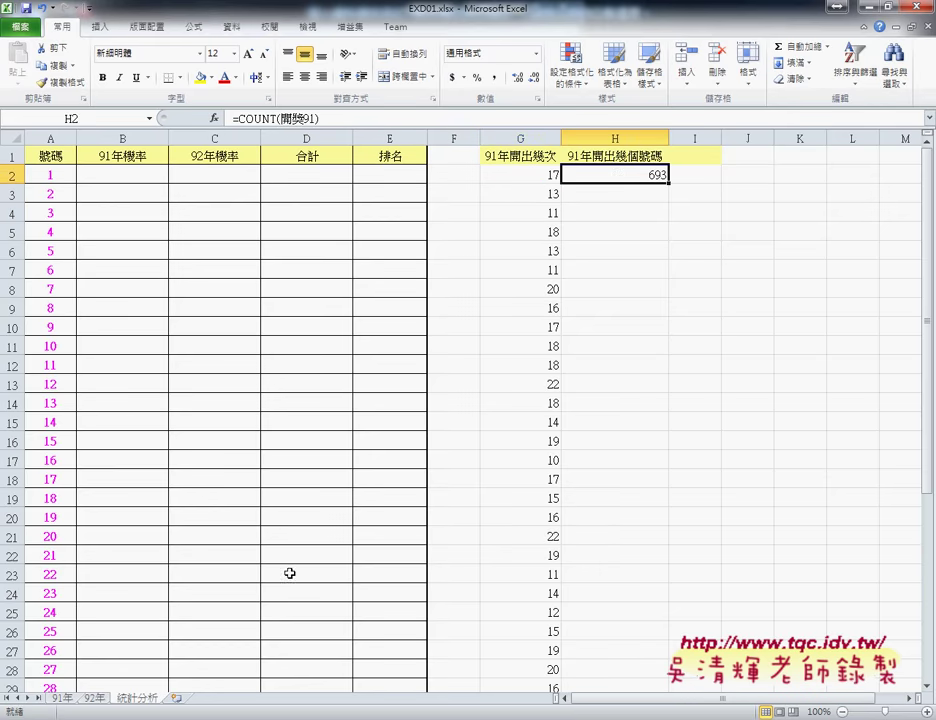
click(58, 697)
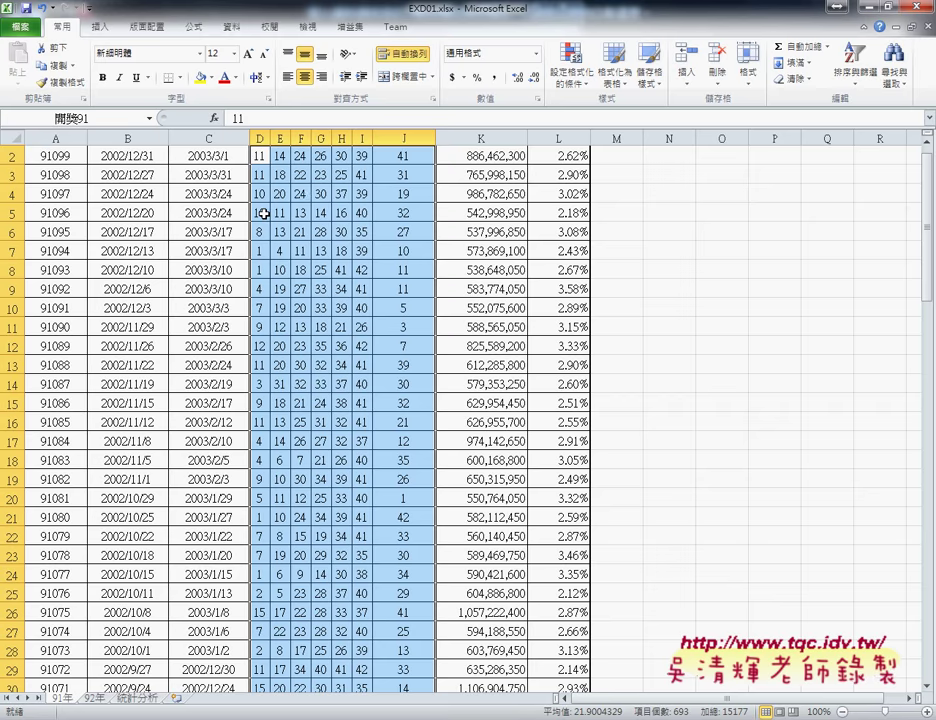
scroll(259, 209, up, 1)
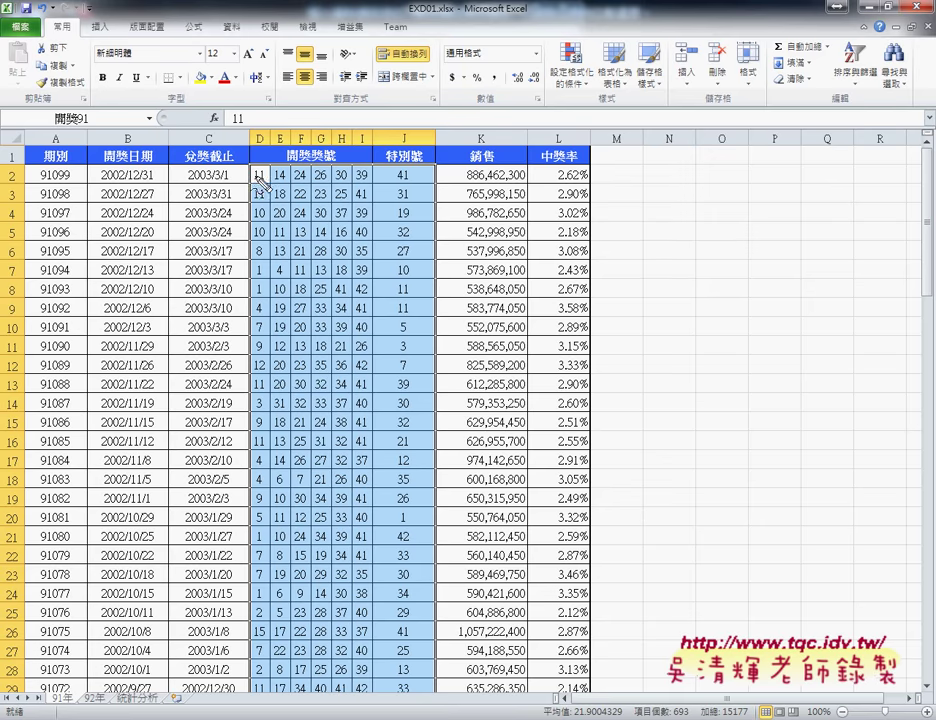
mouse_move(244, 186)
mouse_down()
mouse_move(437, 165)
mouse_move(250, 184)
mouse_up()
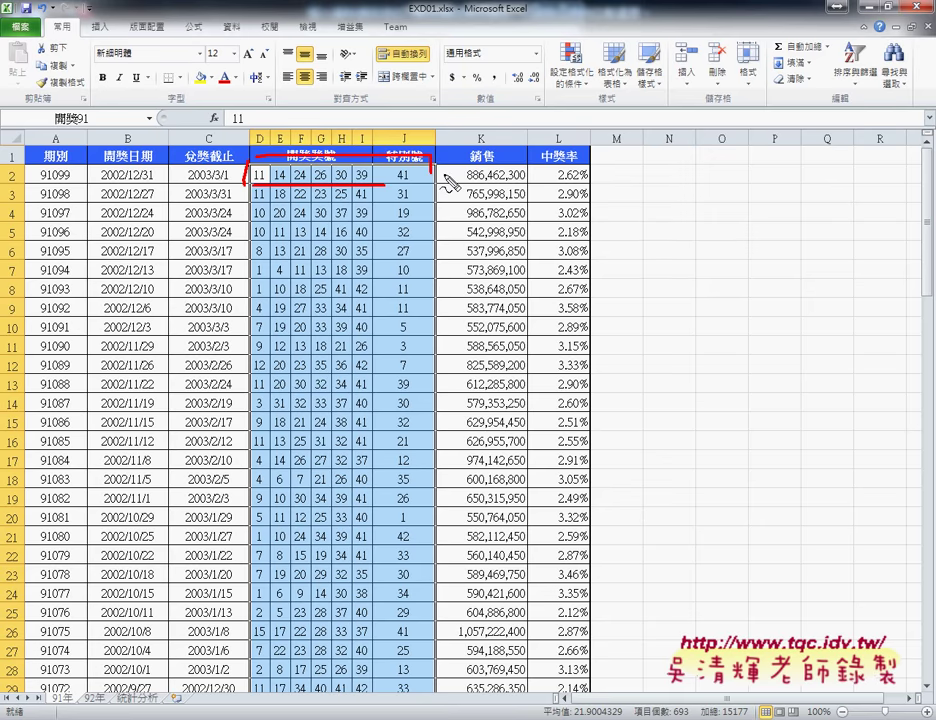
mouse_move(444, 182)
mouse_down()
mouse_move(456, 168)
mouse_move(458, 321)
mouse_move(462, 305)
mouse_move(486, 326)
mouse_move(502, 324)
mouse_up()
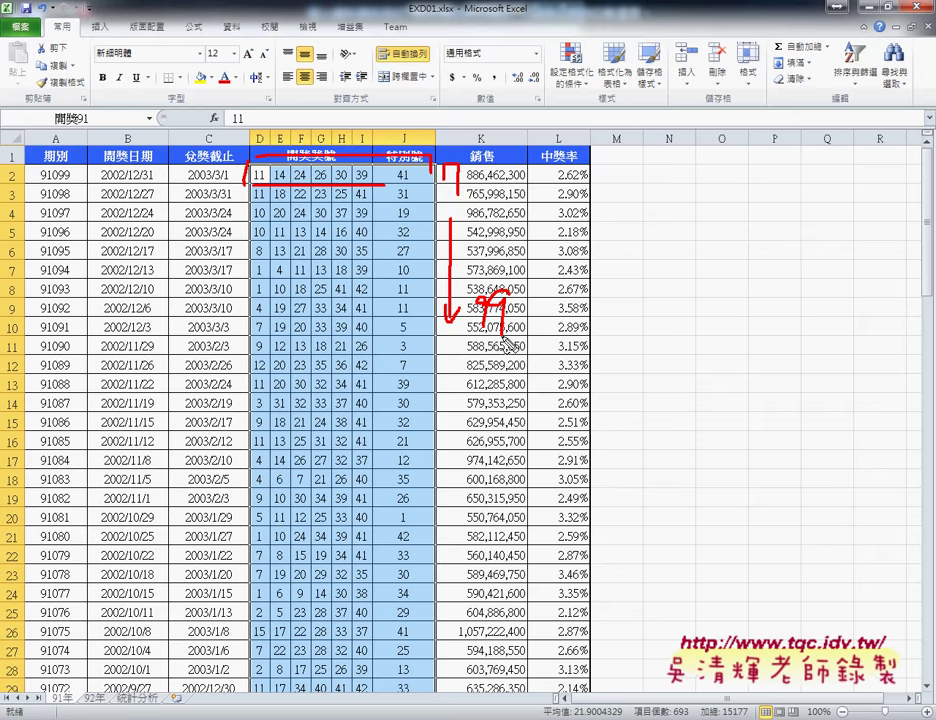
key(Escape)
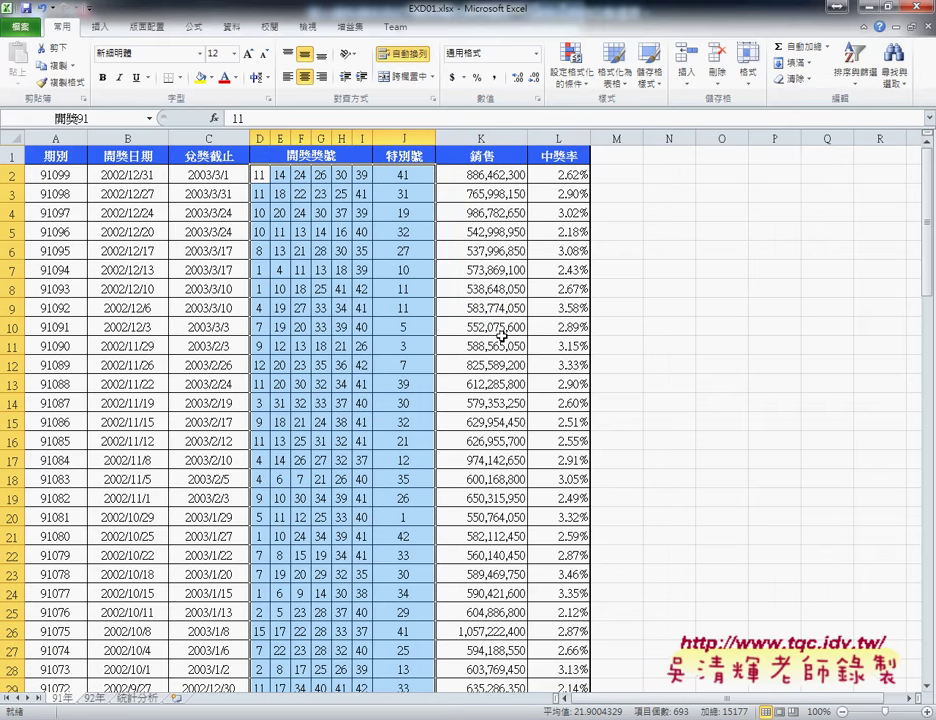
click(137, 697)
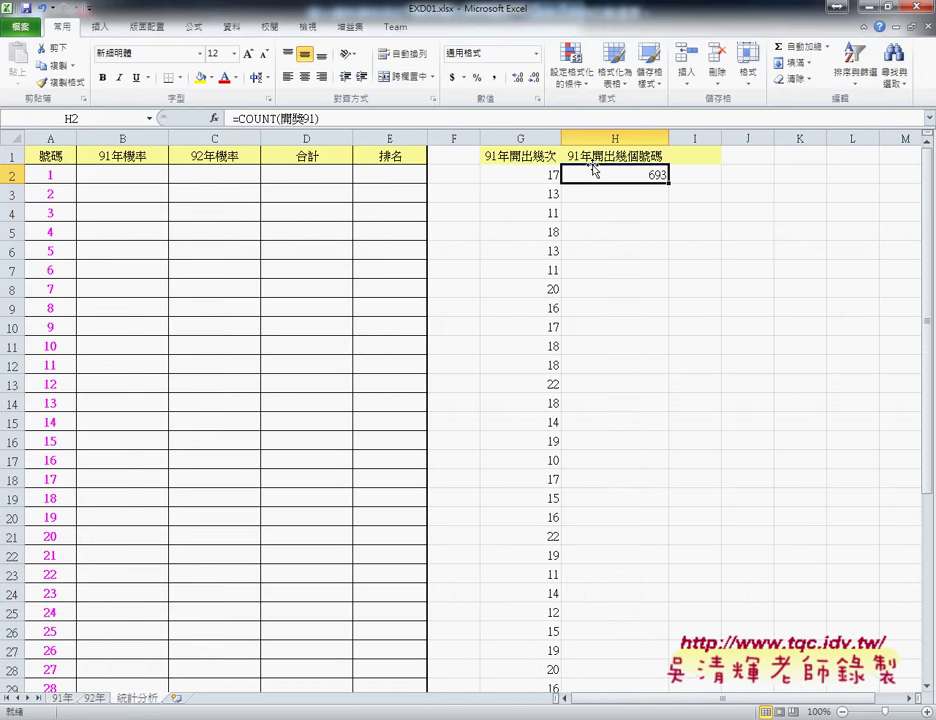
click(259, 118)
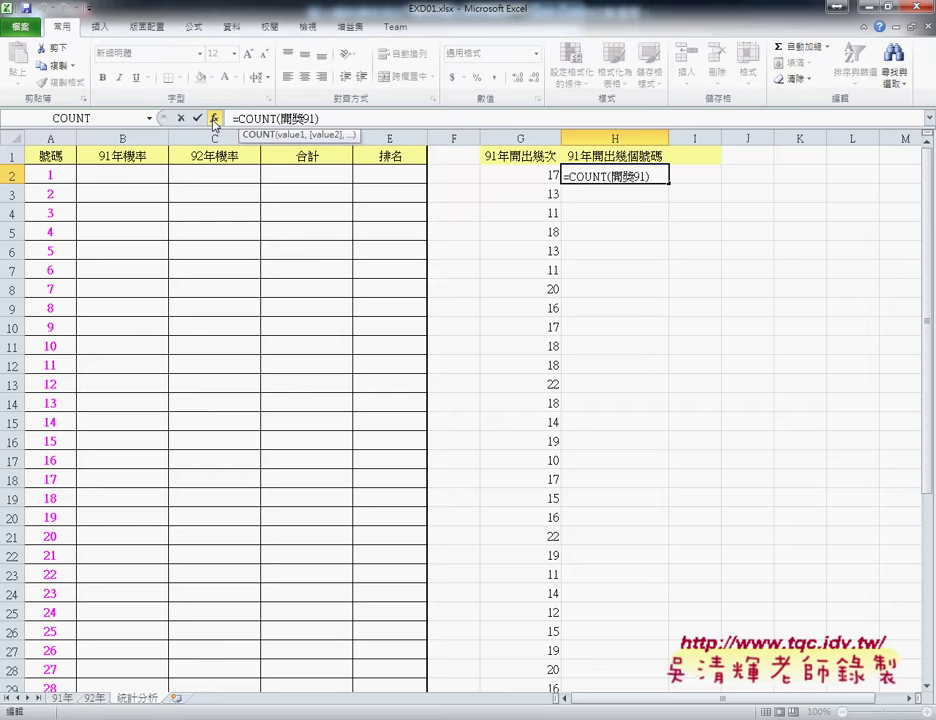
click(214, 118)
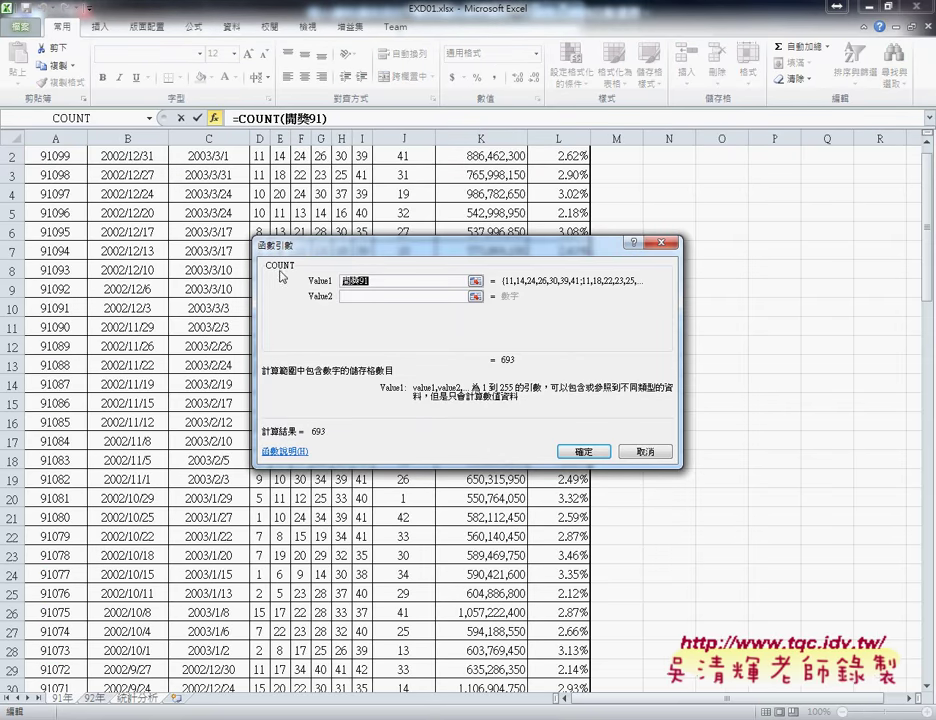
drag(377, 284, 347, 282)
click(582, 452)
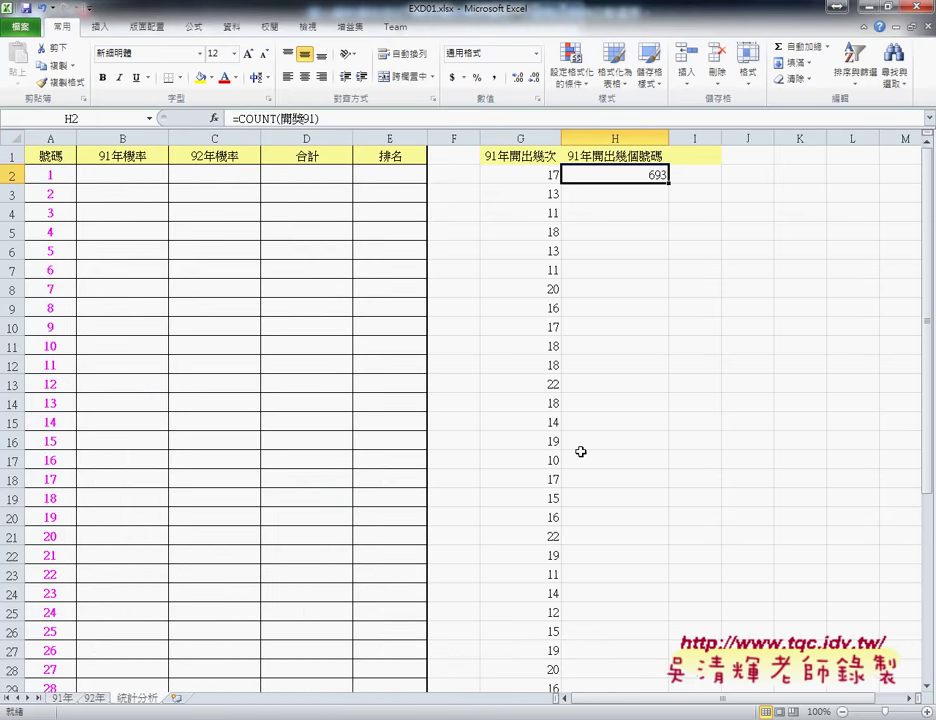
click(129, 172)
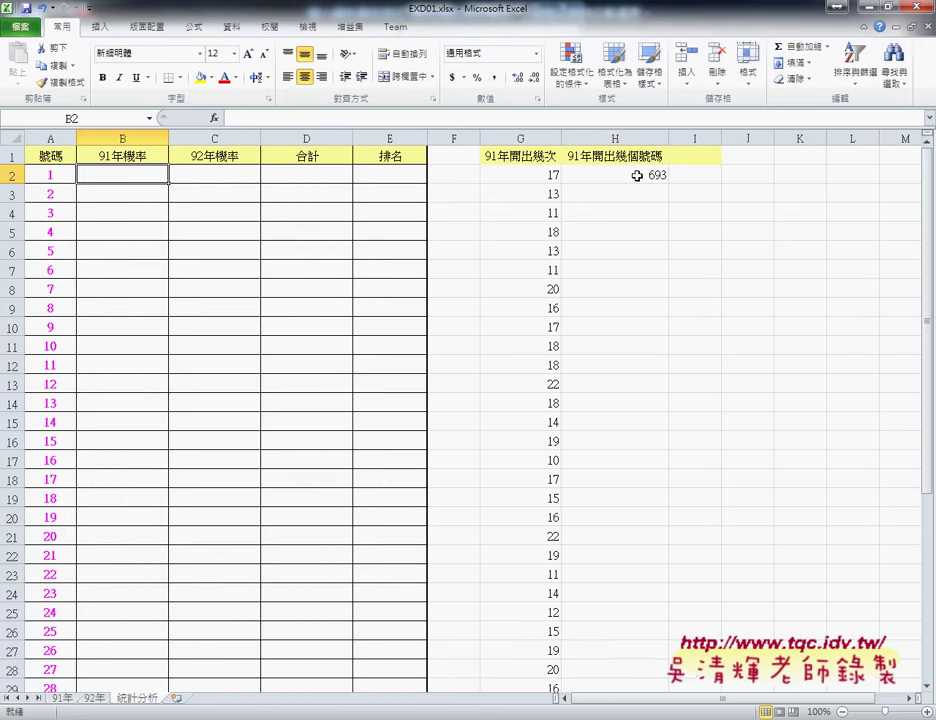
- Enter =G2/H2 in B2, giving number 1 a probability of 0.024531025
click(540, 175)
click(596, 177)
click(136, 177)
click(273, 112)
text(ㄦ)
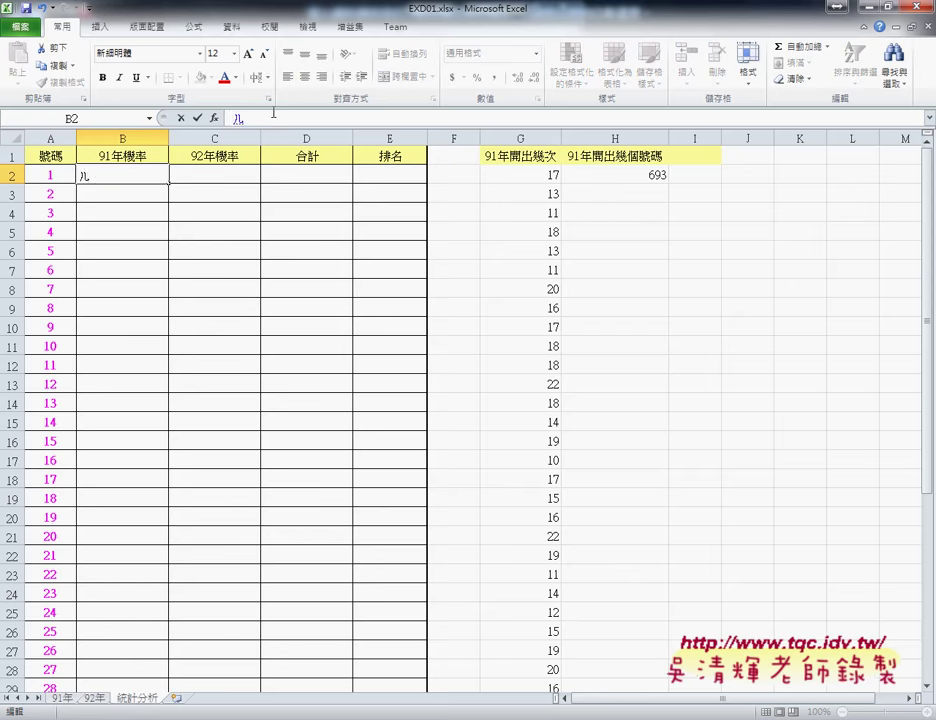
key(BackSpace)
text(=)
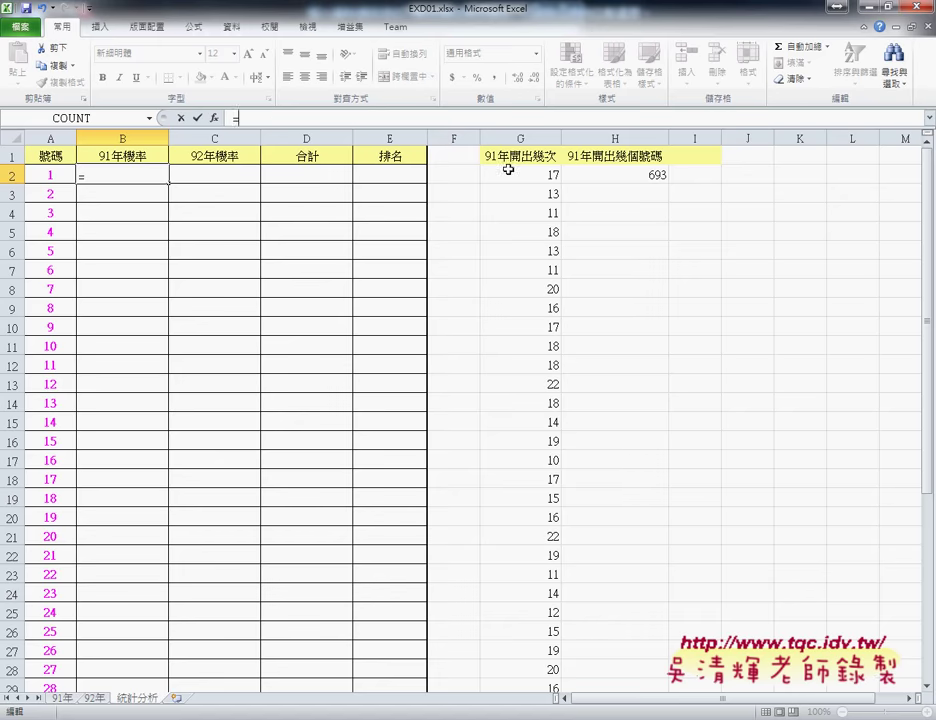
click(537, 179)
text(/)
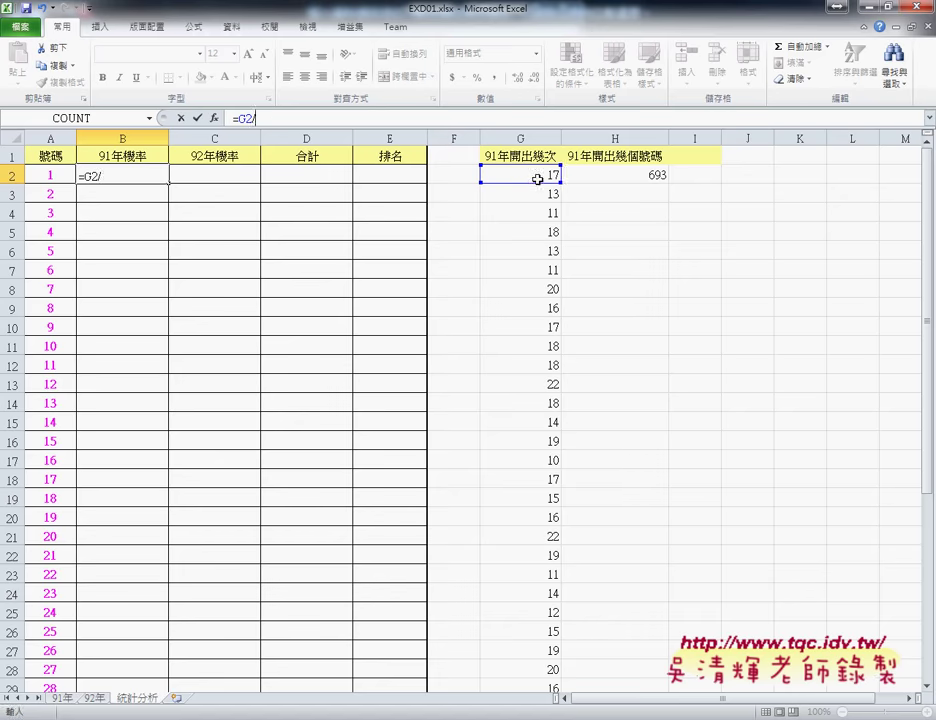
click(652, 179)
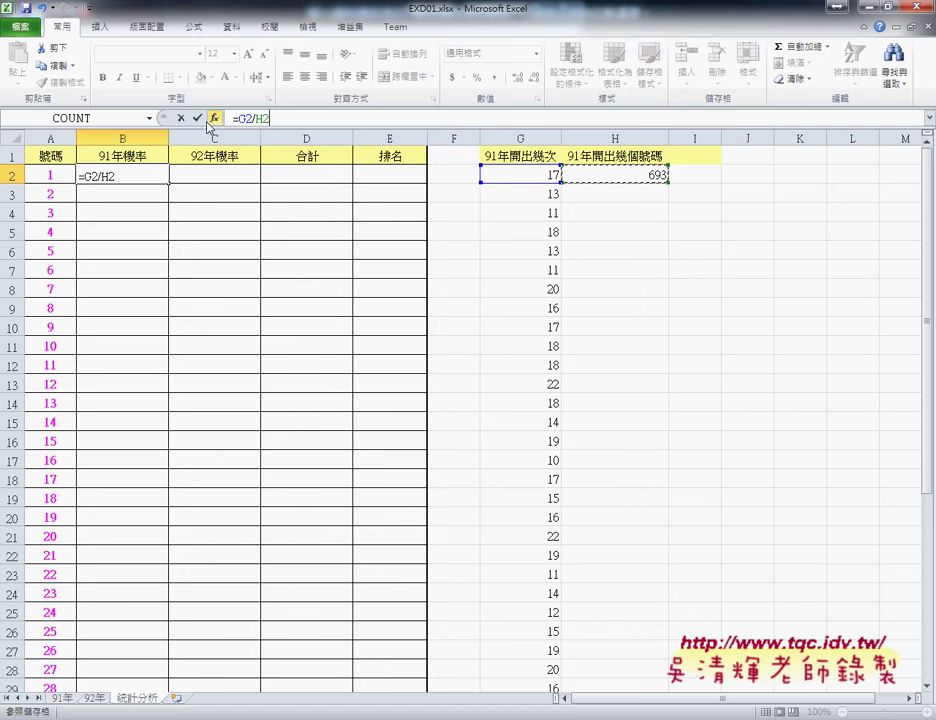
click(197, 118)
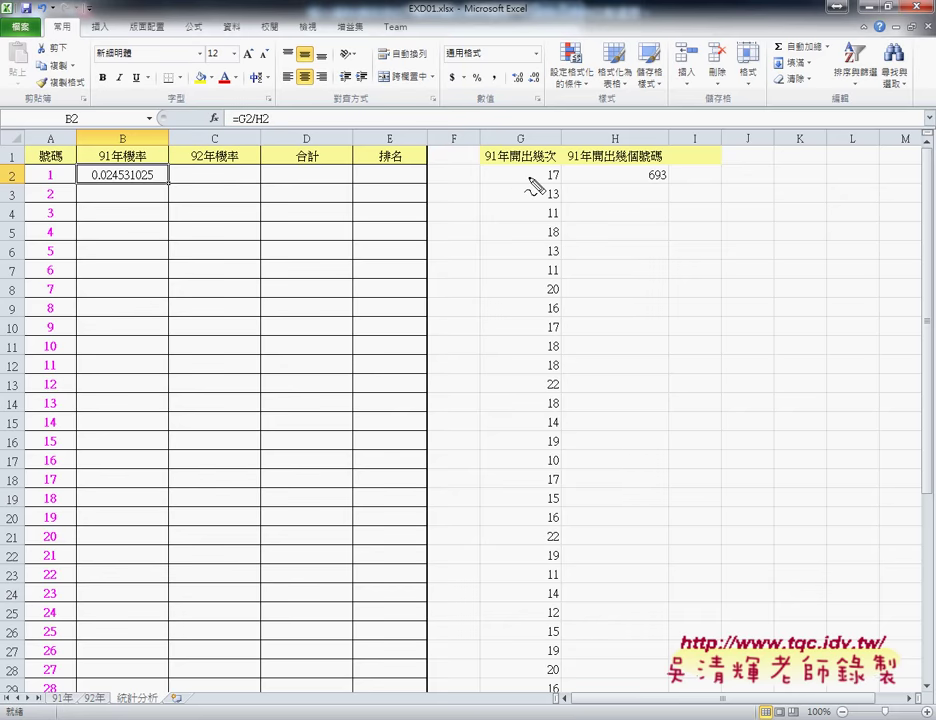
drag(528, 177, 545, 178)
drag(636, 181, 677, 180)
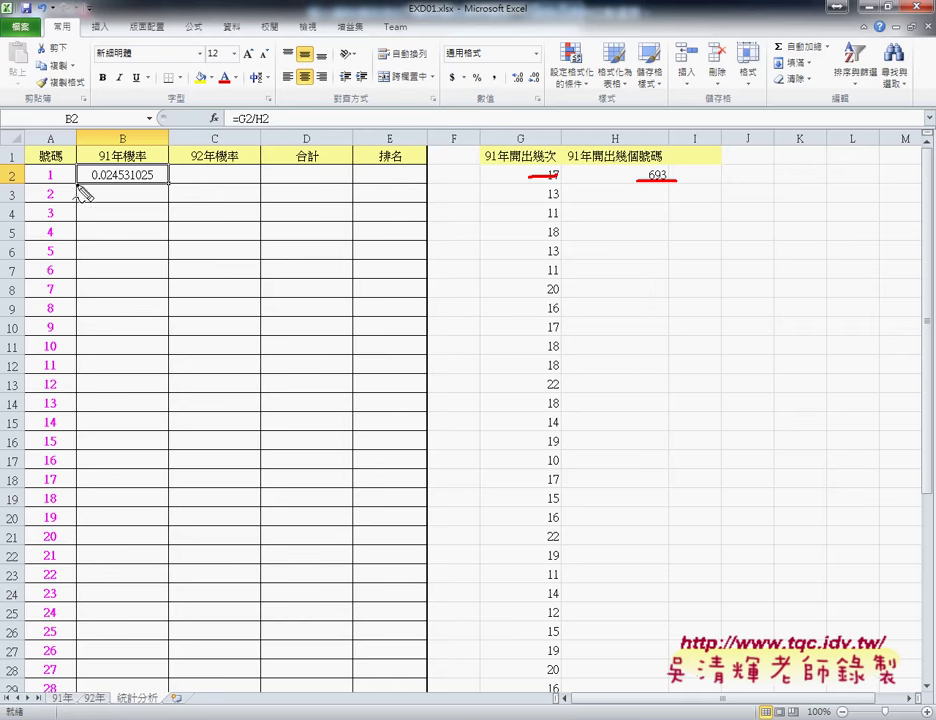
drag(238, 126, 268, 120)
mouse_move(525, 150)
mouse_down()
mouse_move(282, 112)
mouse_move(300, 122)
mouse_up()
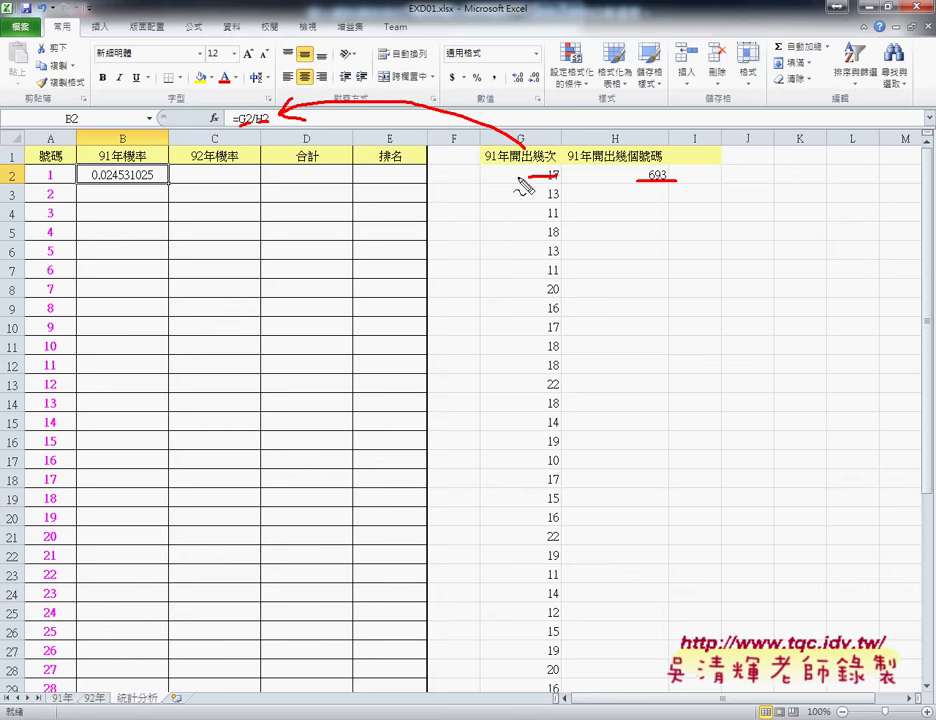
drag(475, 112, 475, 198)
drag(669, 112, 669, 190)
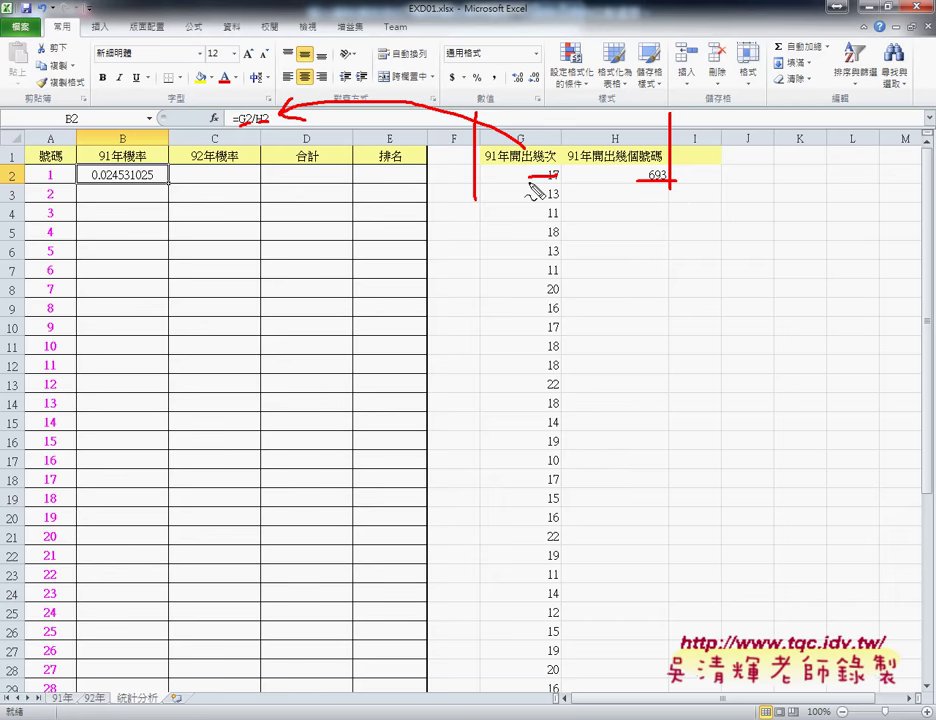
mouse_move(142, 185)
mouse_down()
mouse_move(172, 185)
mouse_move(72, 186)
mouse_move(184, 173)
mouse_move(175, 196)
mouse_up()
key(Escape)
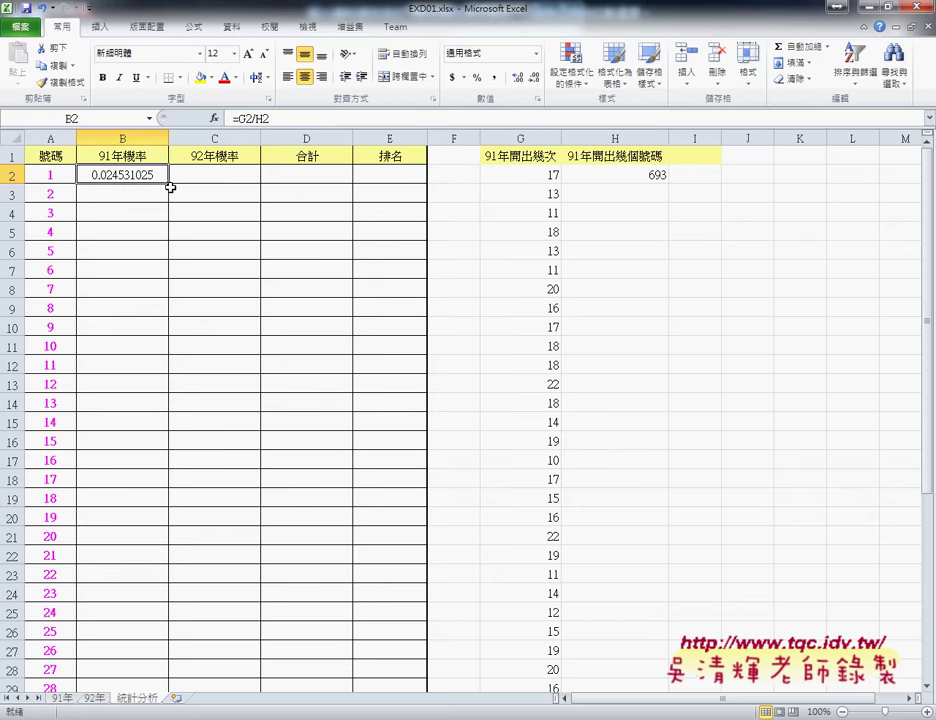
click(537, 178)
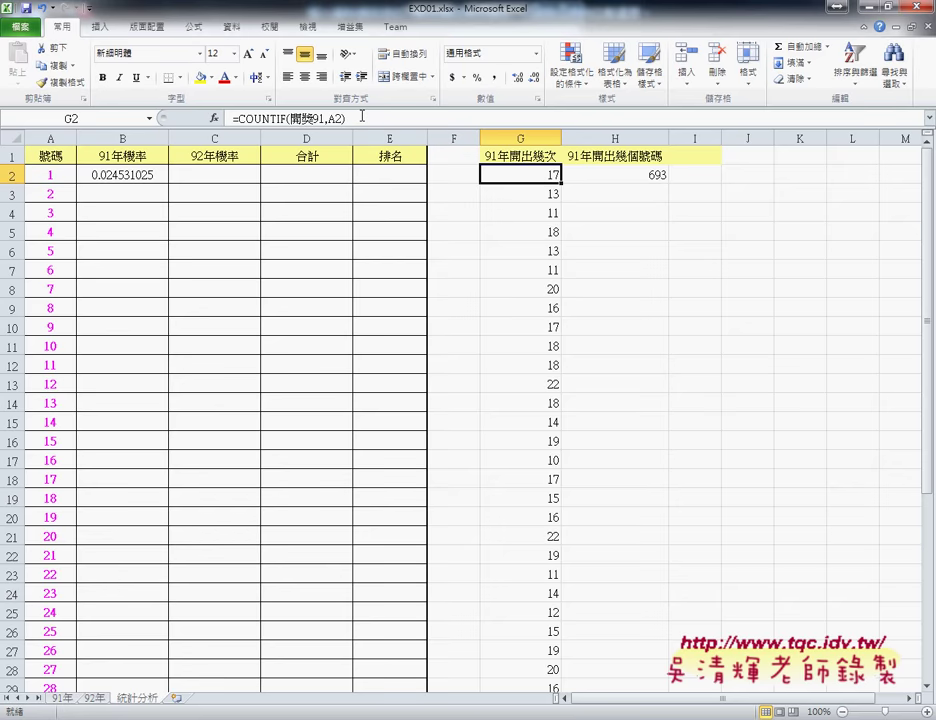
- Replace B2's =G2/H2 with G2's COUNTIF(開獎91,A2) formula
drag(362, 116, 222, 118)
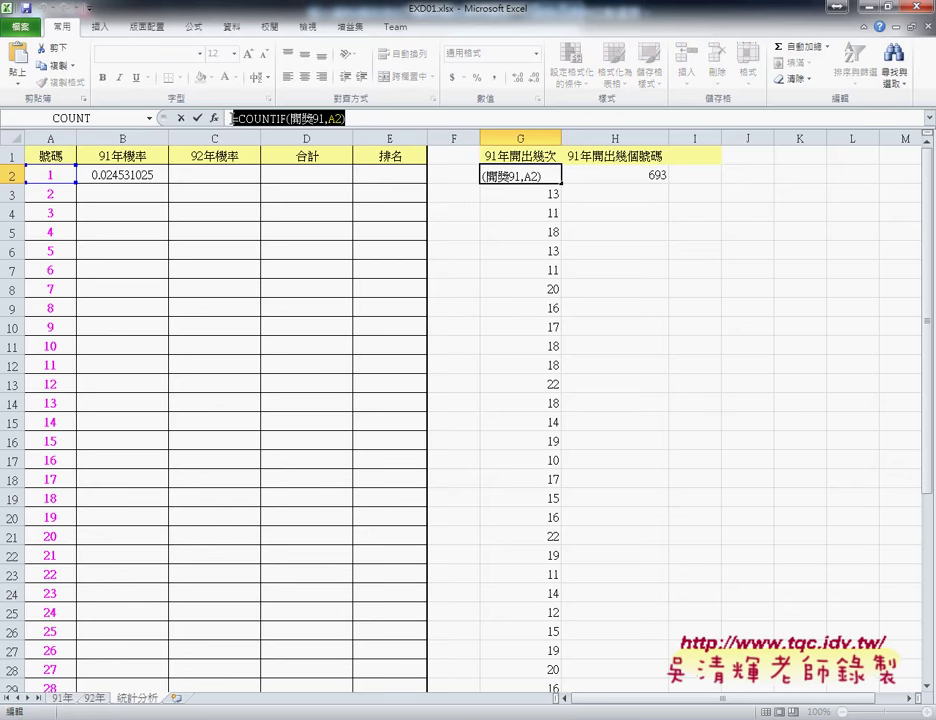
click(183, 118)
click(130, 174)
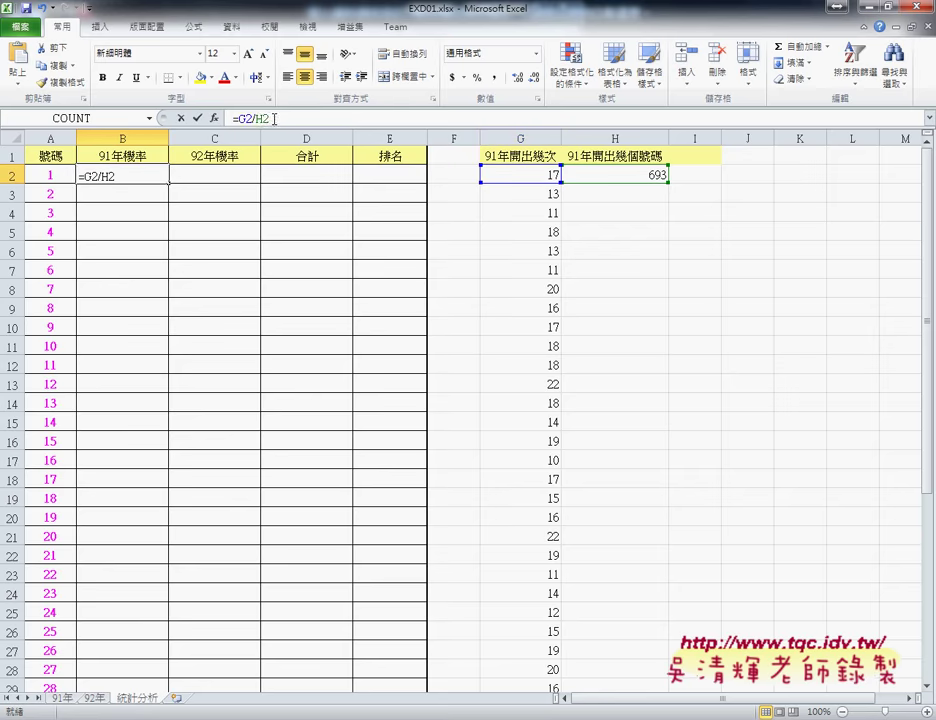
drag(270, 118, 224, 118)
key(ctrl+v)
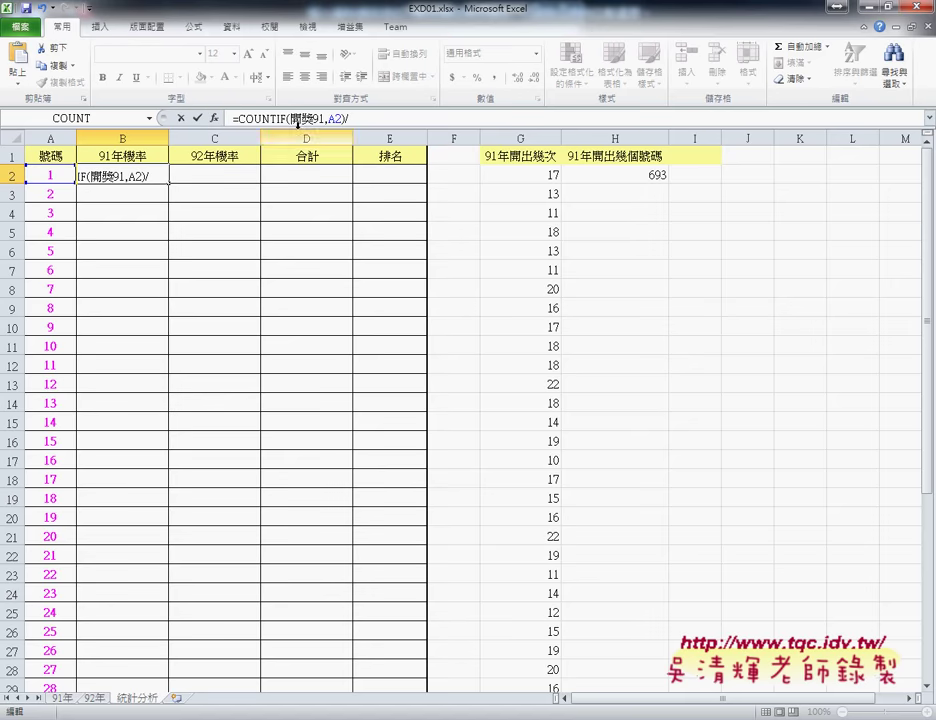
- Extend B2's formula with /COUNT(開獎91) and accept Excel's suggested correction
click(437, 119)
key(ctrl+v)
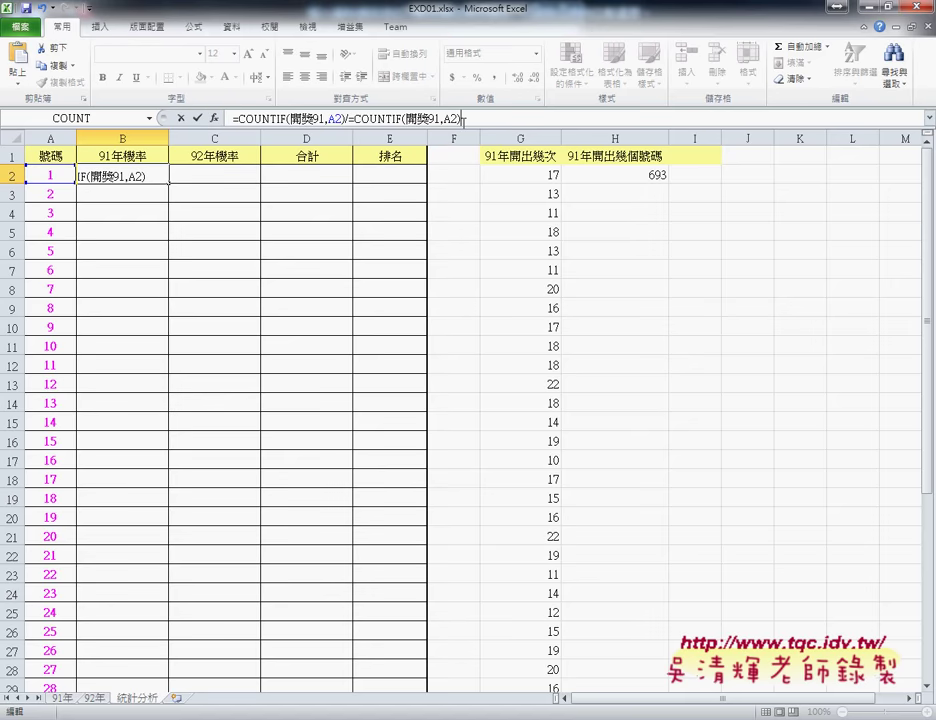
drag(392, 119, 402, 119)
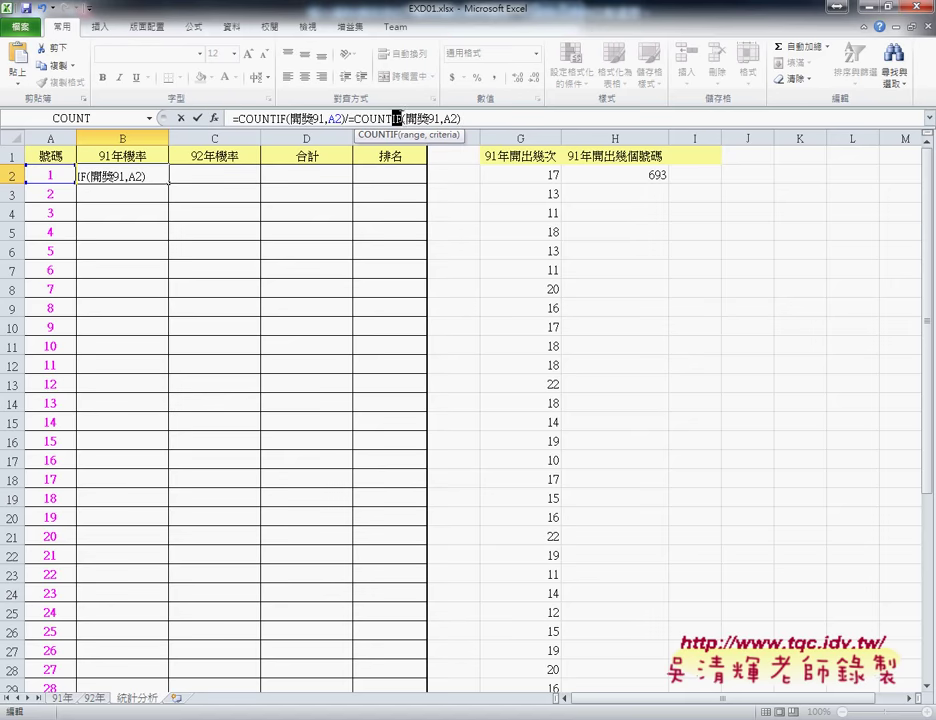
key(Delete)
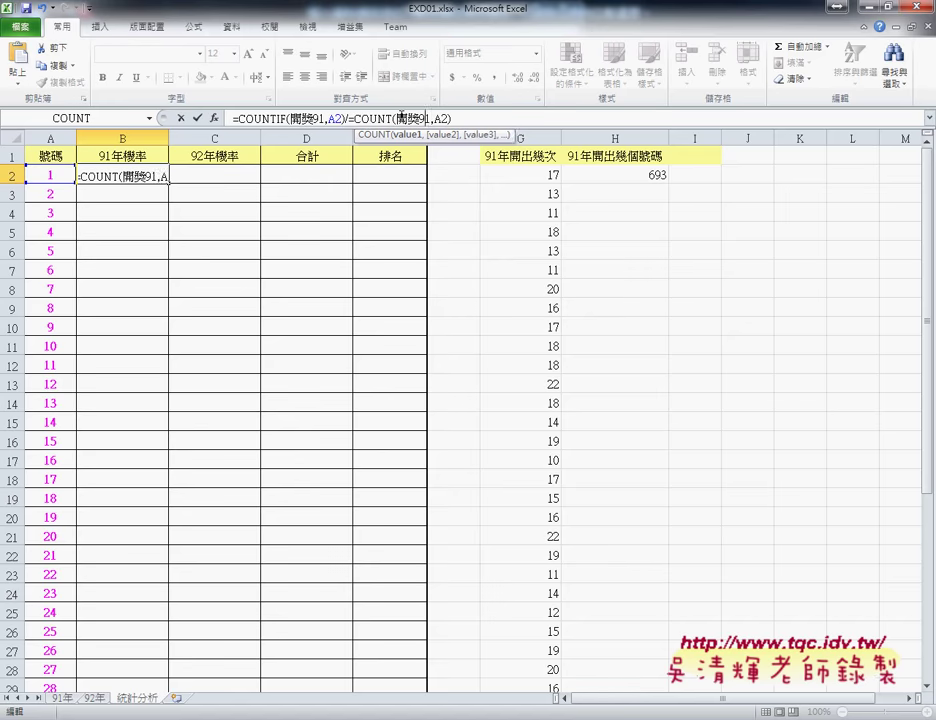
key(Delete)
key(Delete)
key(Delete)
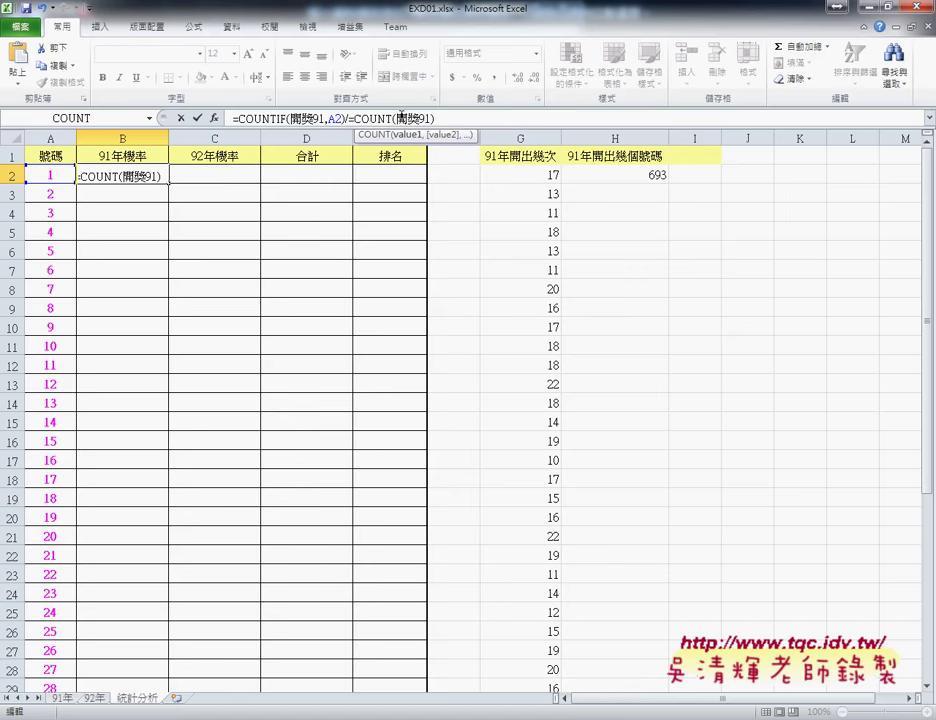
click(199, 118)
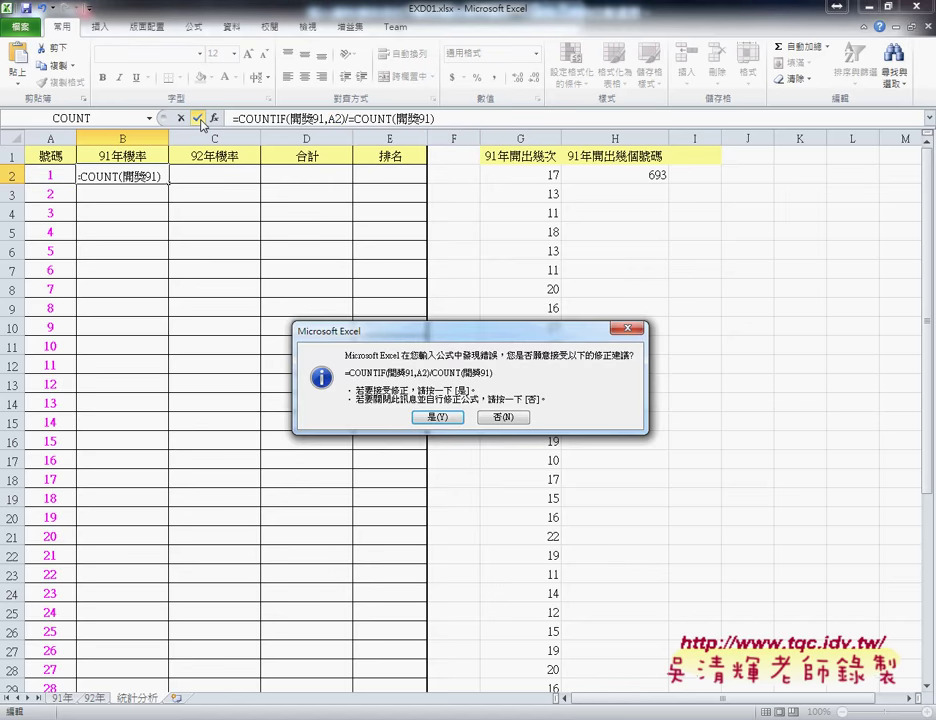
click(446, 418)
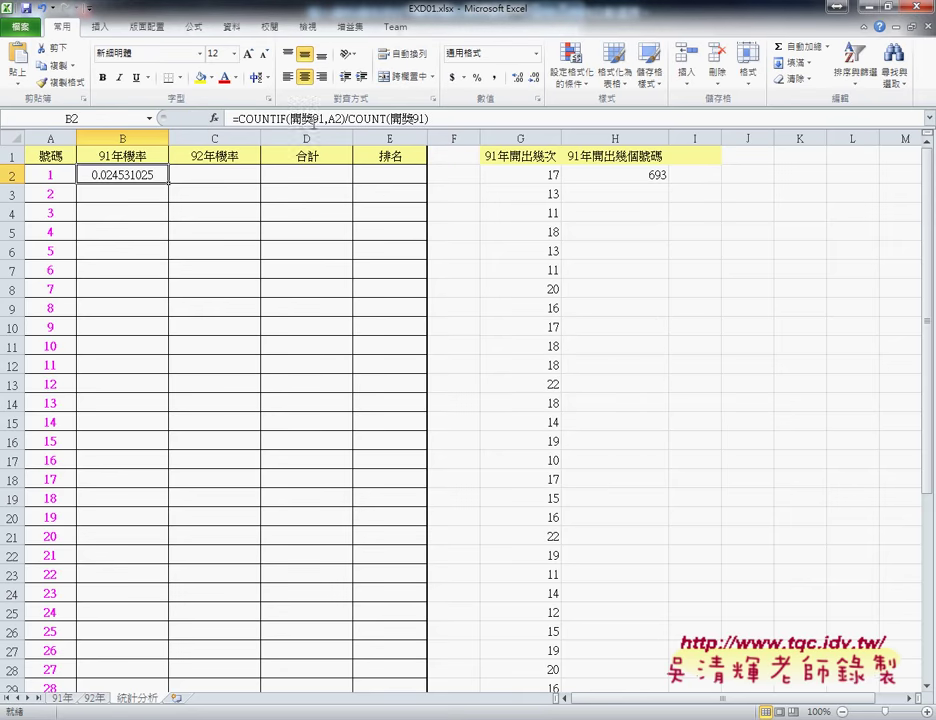
- Apply the custom number format ?????/10000 to B2 so it reads 245 / 10000
right_click(147, 176)
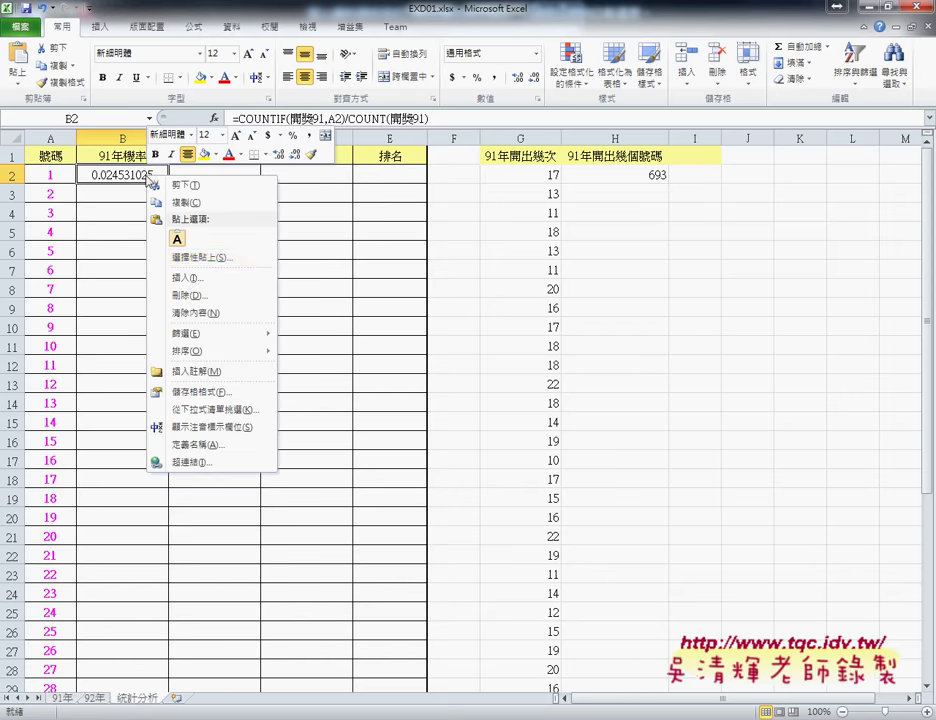
click(215, 391)
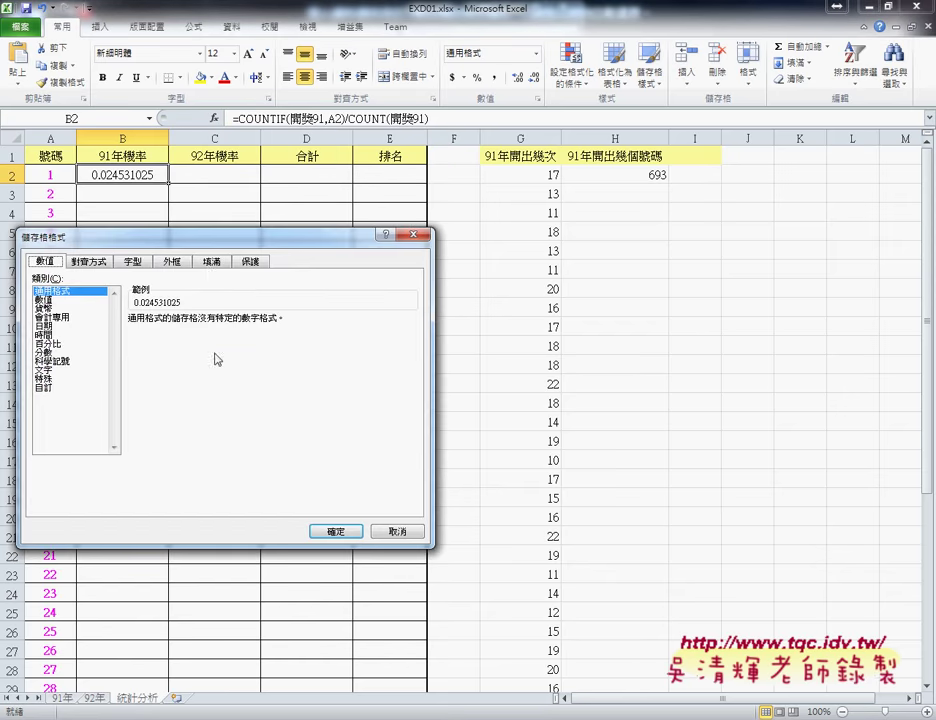
click(305, 380)
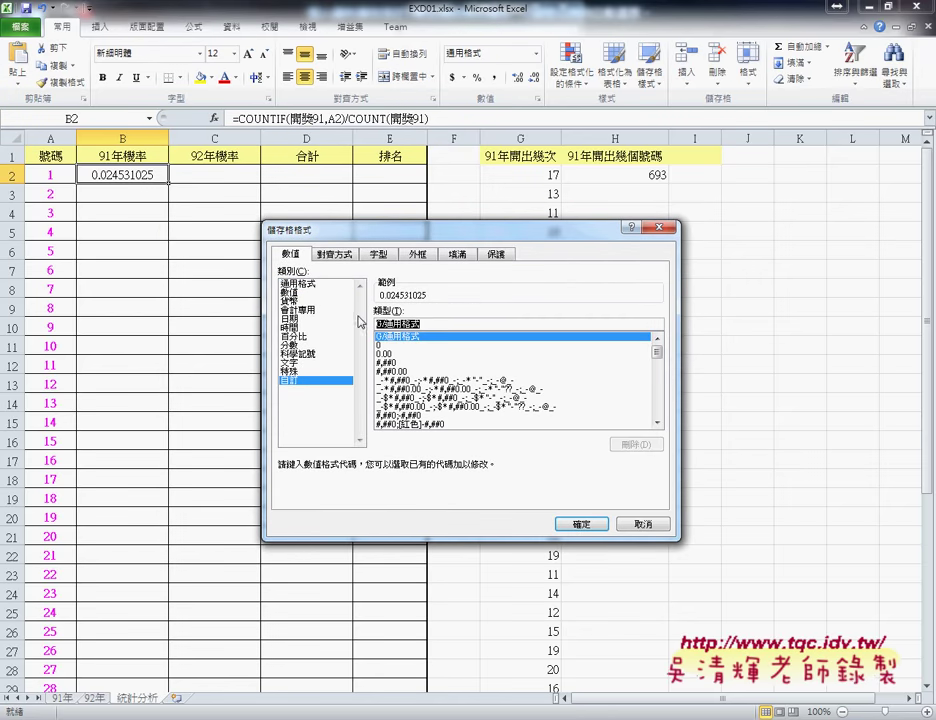
text(0)
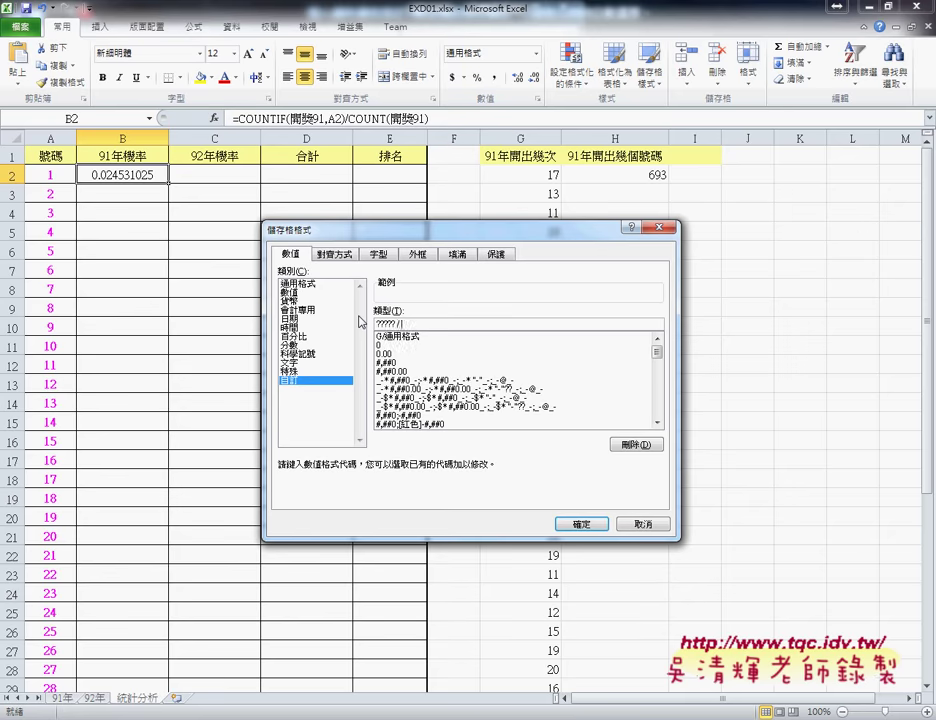
text(1000)
text(0)
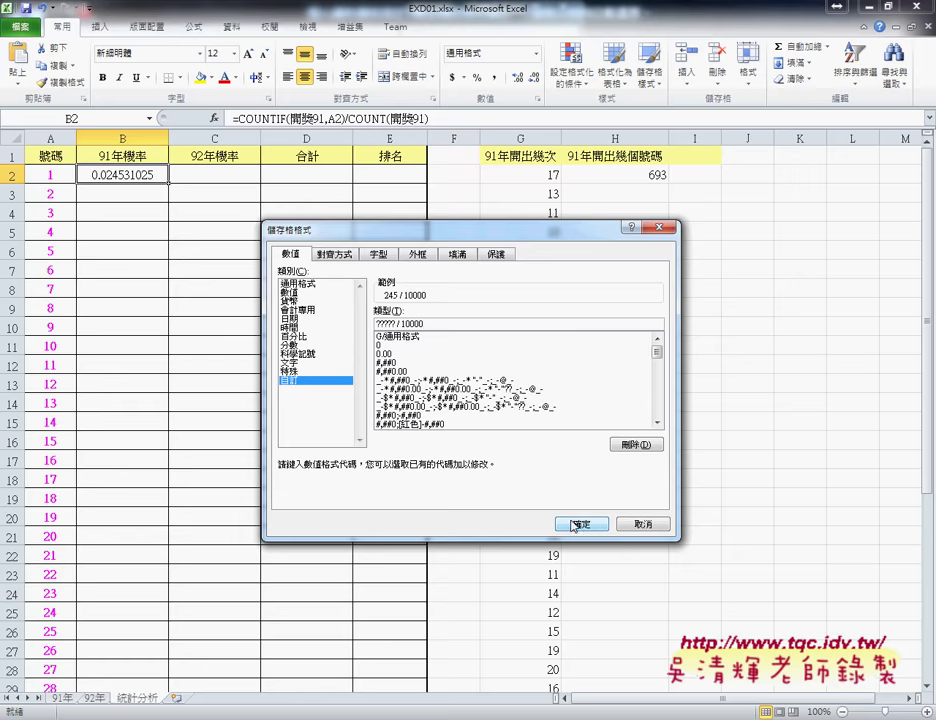
click(578, 524)
- Fill B2's probability formula down column B for all 42 numbers and recheck B2
double_click(170, 184)
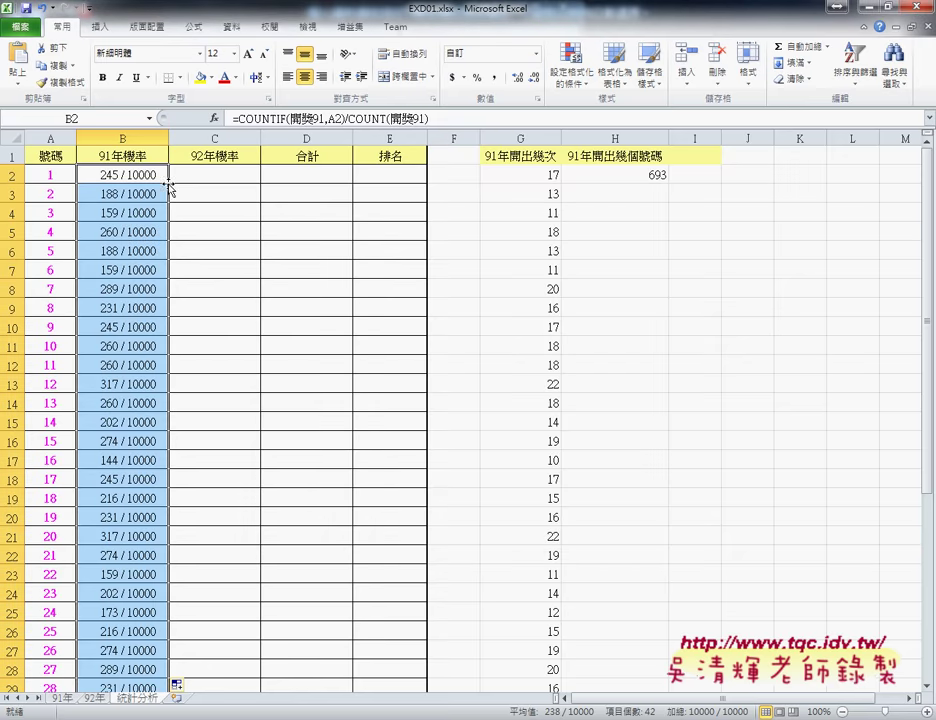
click(213, 178)
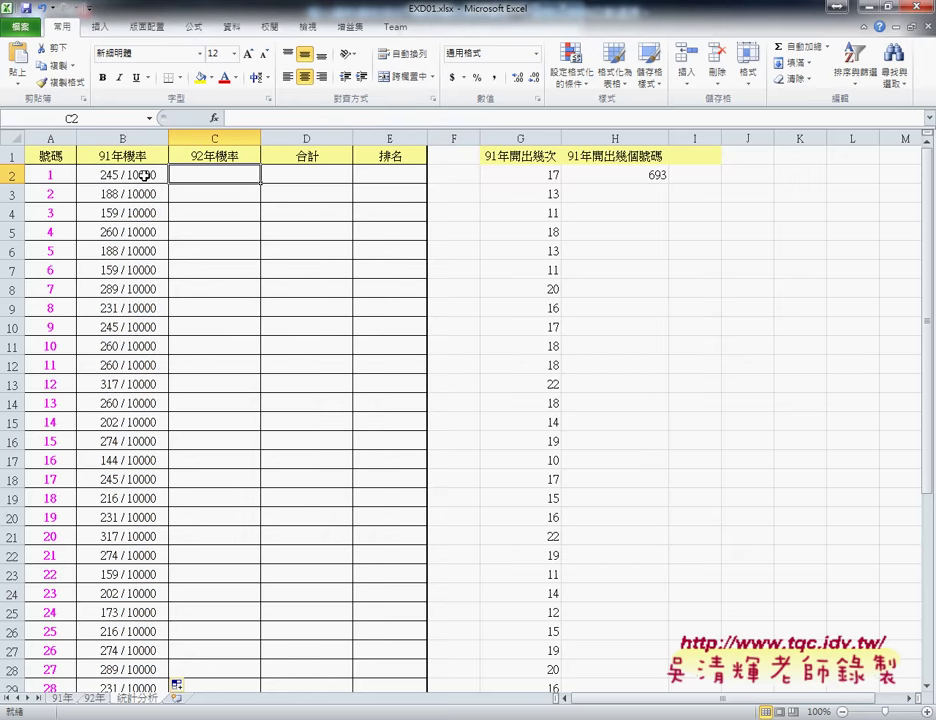
click(140, 176)
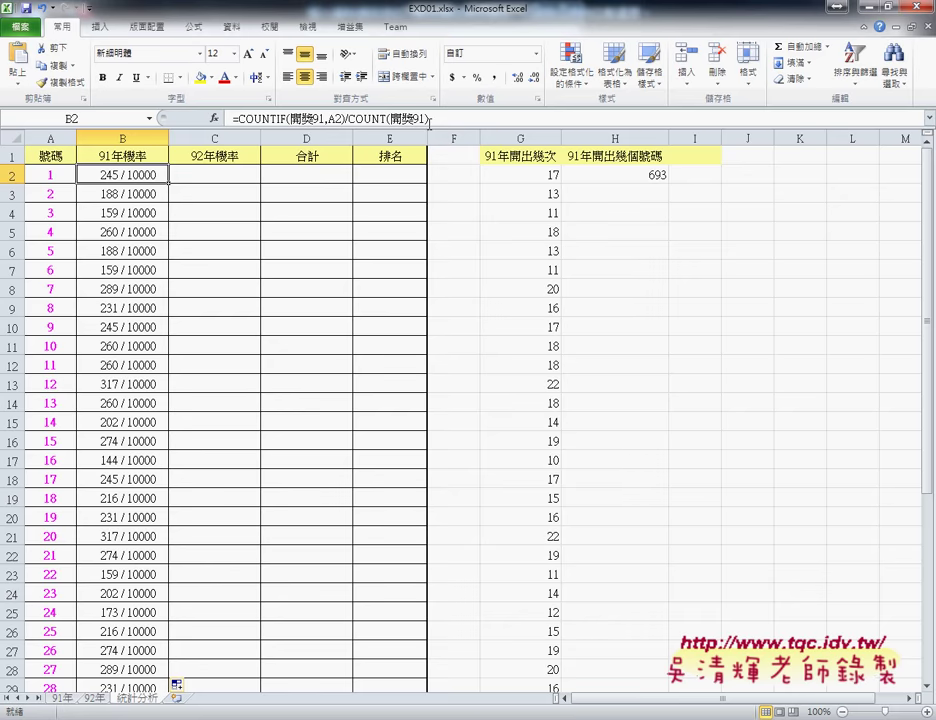
click(299, 176)
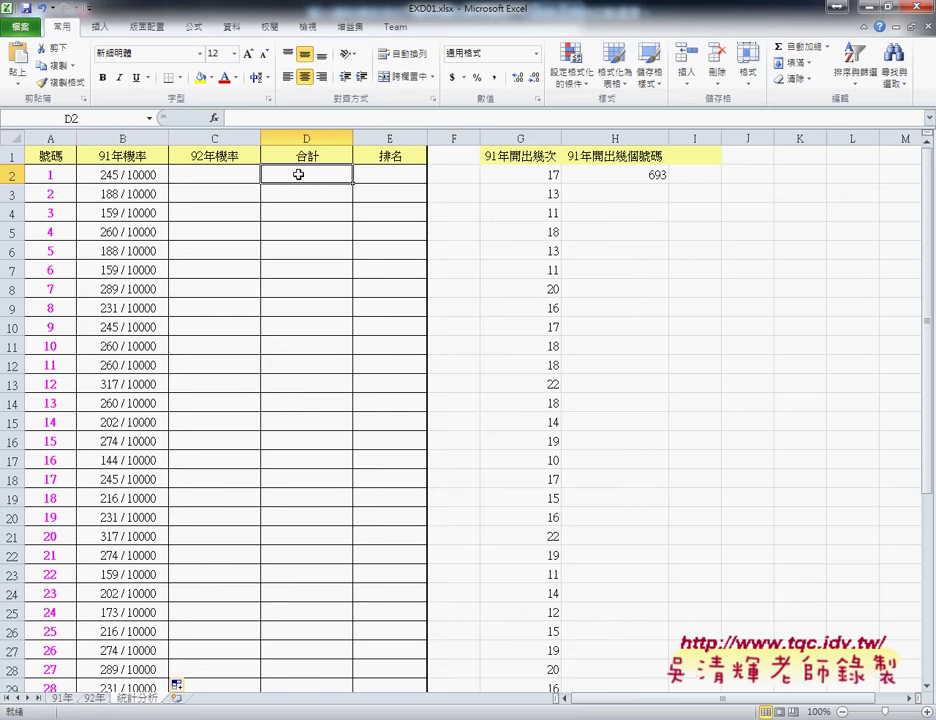